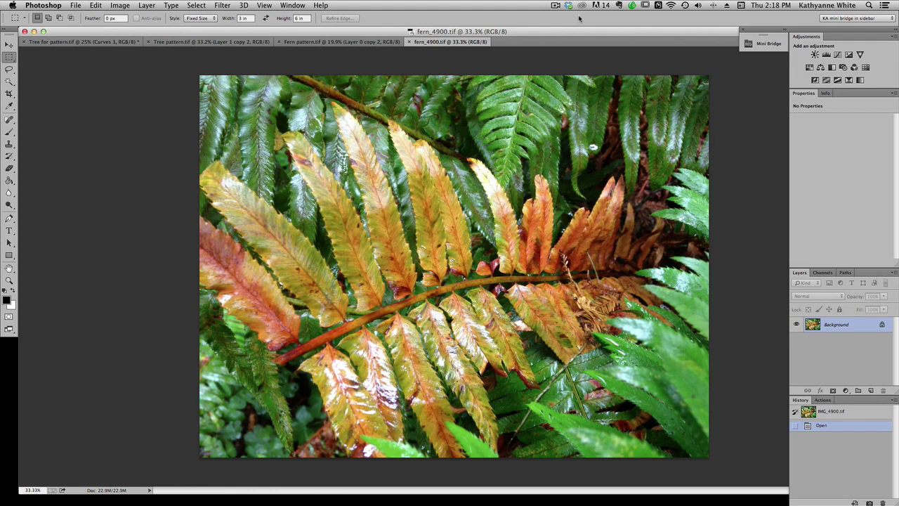
# Return to fern_4900 and convert its locked Background into editable Layer 0.
pyautogui.click(80, 42)
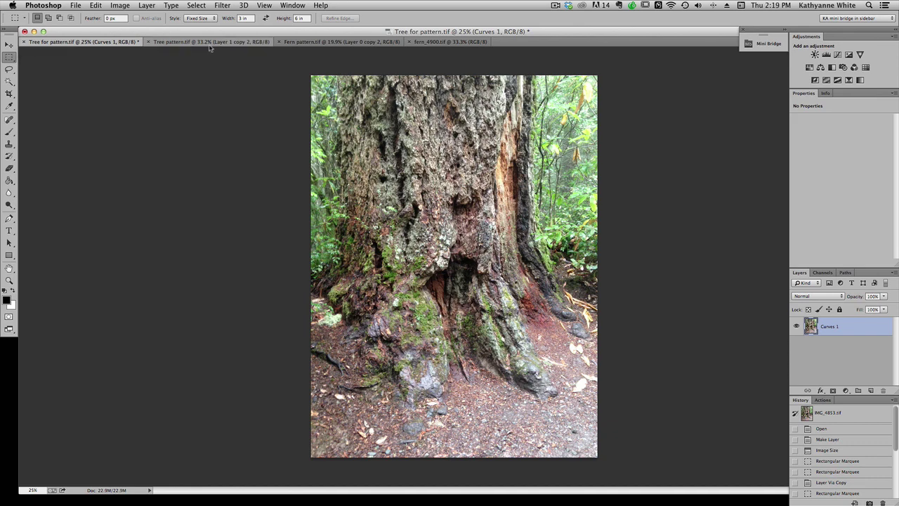
pyautogui.click(427, 40)
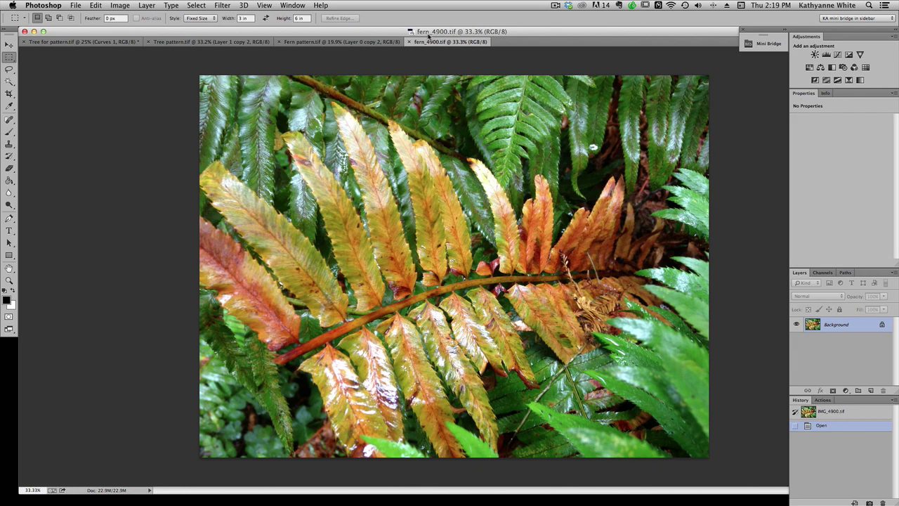
pyautogui.doubleClick(881, 325)
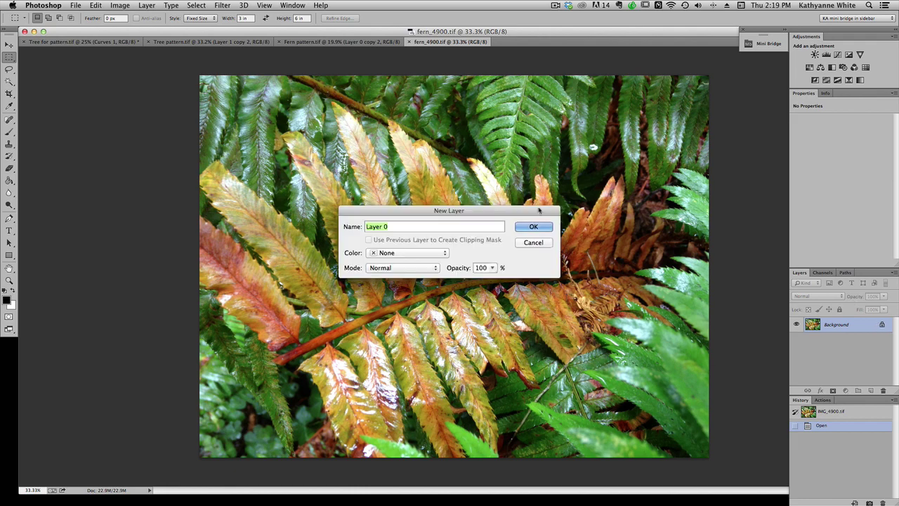
pyautogui.press('Return')
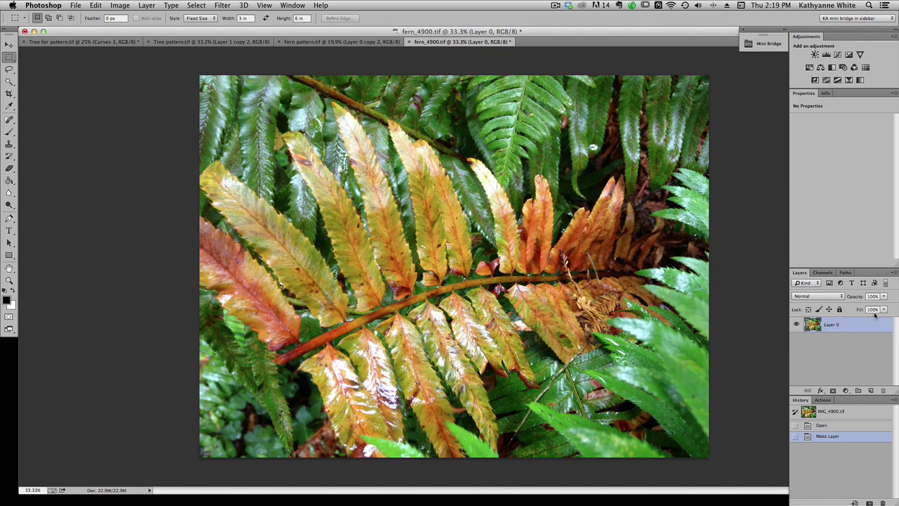
# Resample the fern image to 13 × 10 inches at 240 ppi.
pyautogui.press('super+alt+i')
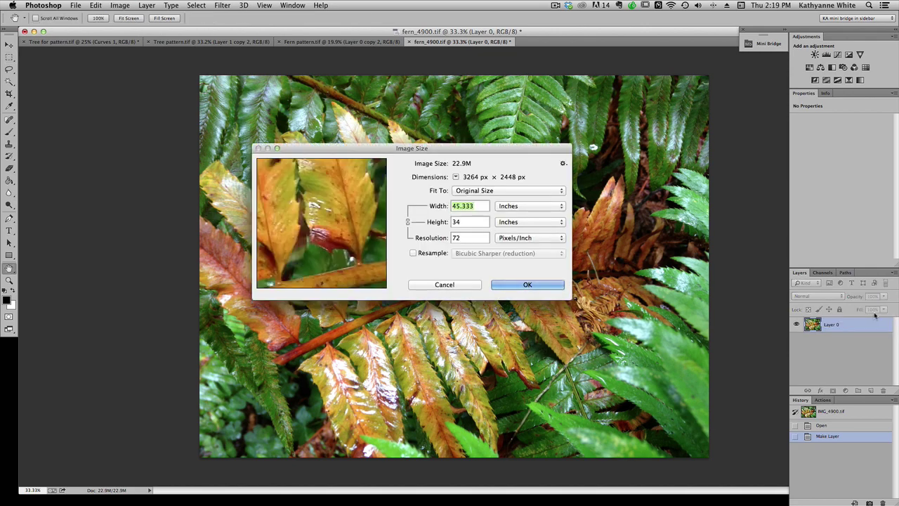
pyautogui.doubleClick(463, 237)
pyautogui.write('240')
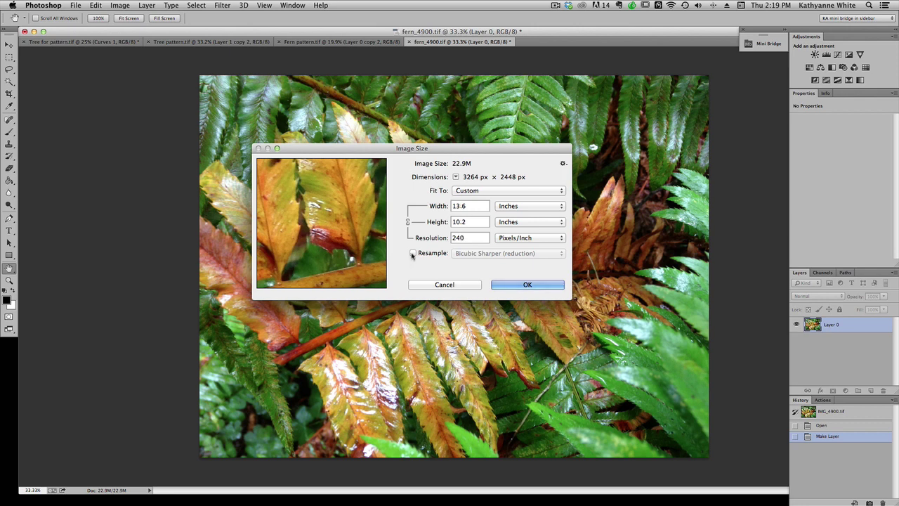
pyautogui.click(413, 253)
pyautogui.click(413, 253)
pyautogui.click(413, 254)
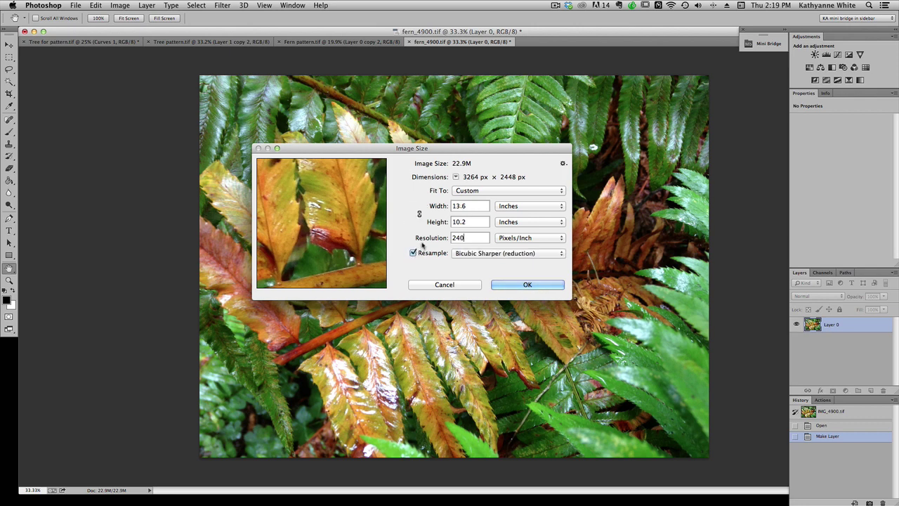
pyautogui.doubleClick(461, 206)
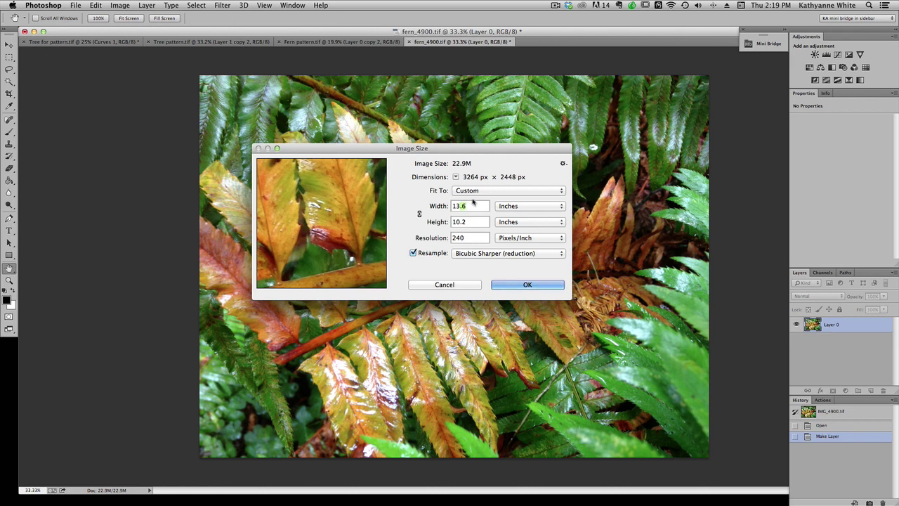
pyautogui.write('13')
pyautogui.press('Tab')
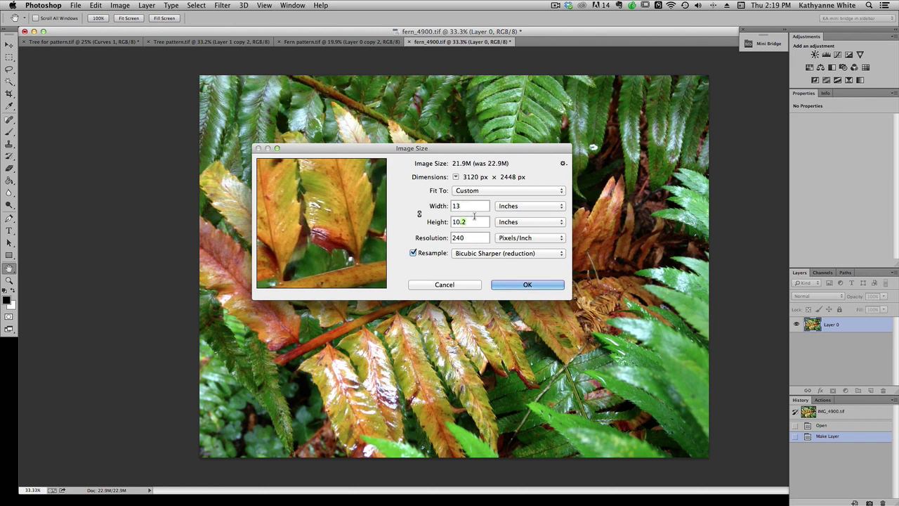
pyautogui.press('BackSpace')
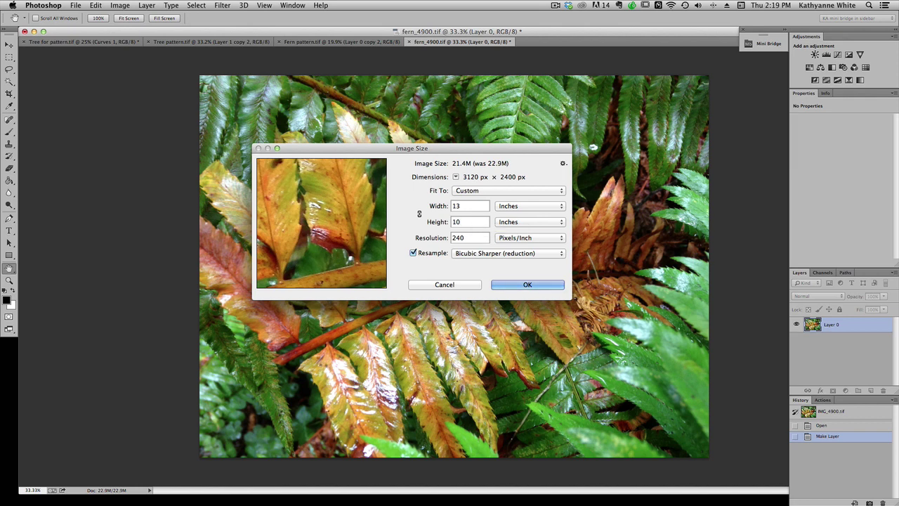
pyautogui.click(516, 285)
pyautogui.press('m')
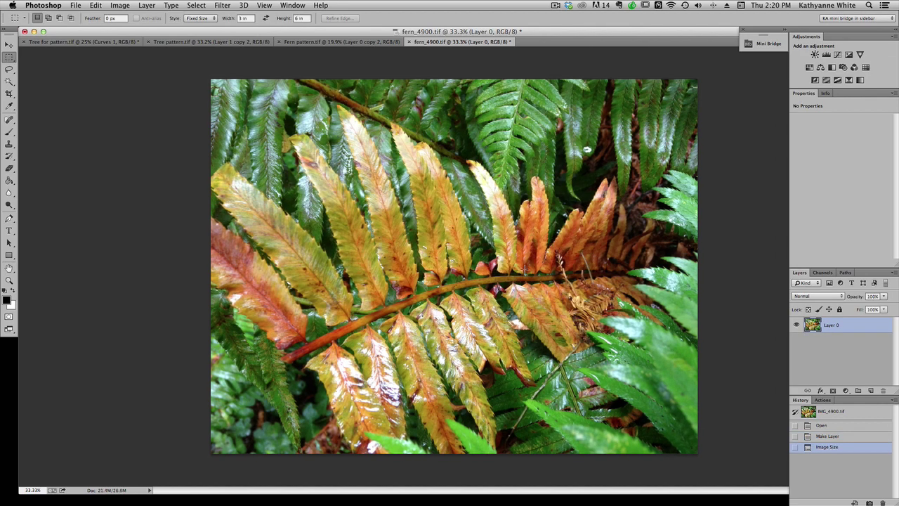
# Enlarge the fern canvas to 26 × 20 inches and fit the whole canvas on screen.
pyautogui.click(121, 6)
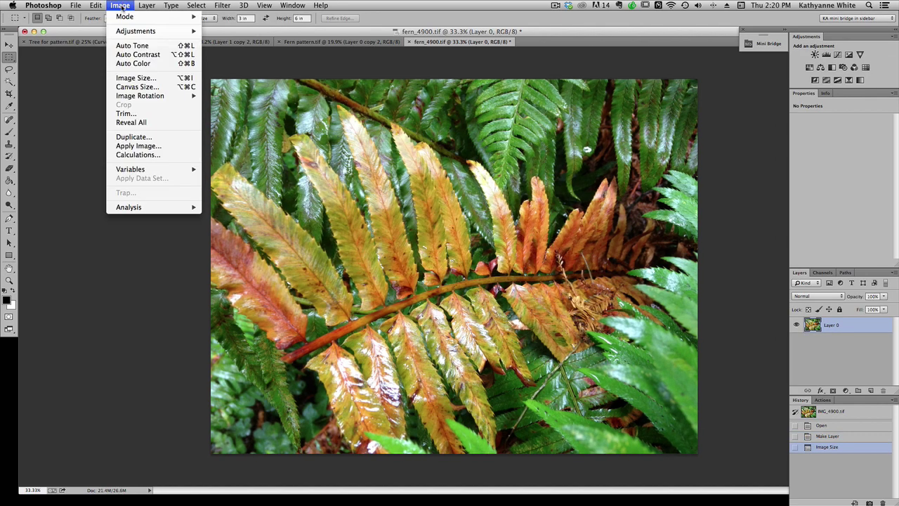
pyautogui.click(133, 86)
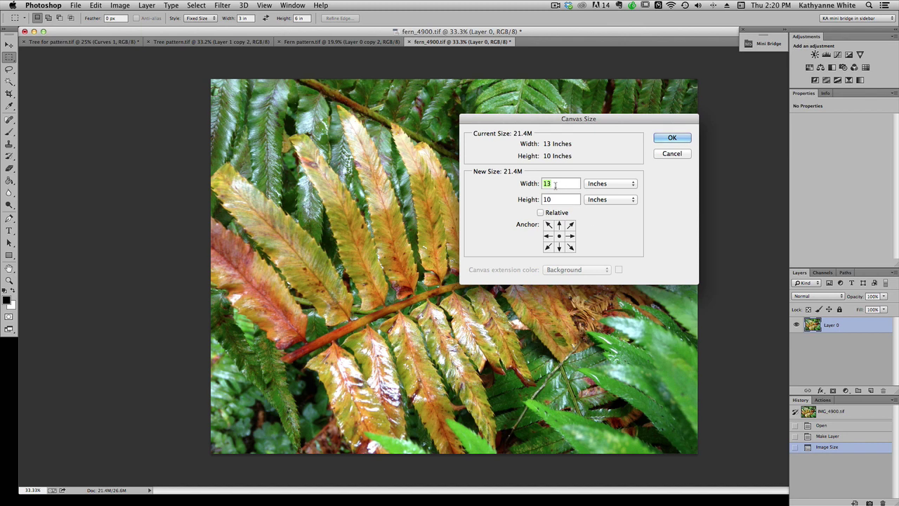
pyautogui.write('26')
pyautogui.doubleClick(544, 201)
pyautogui.write('20')
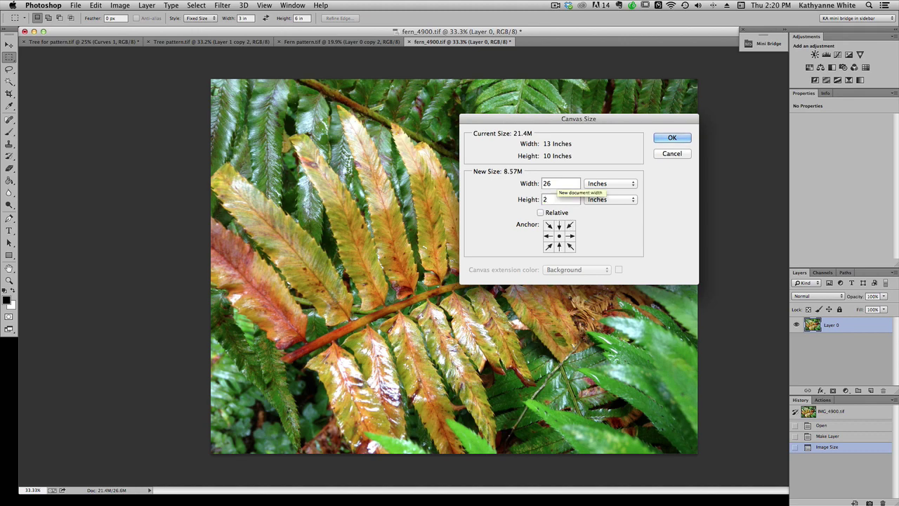
pyautogui.click(672, 137)
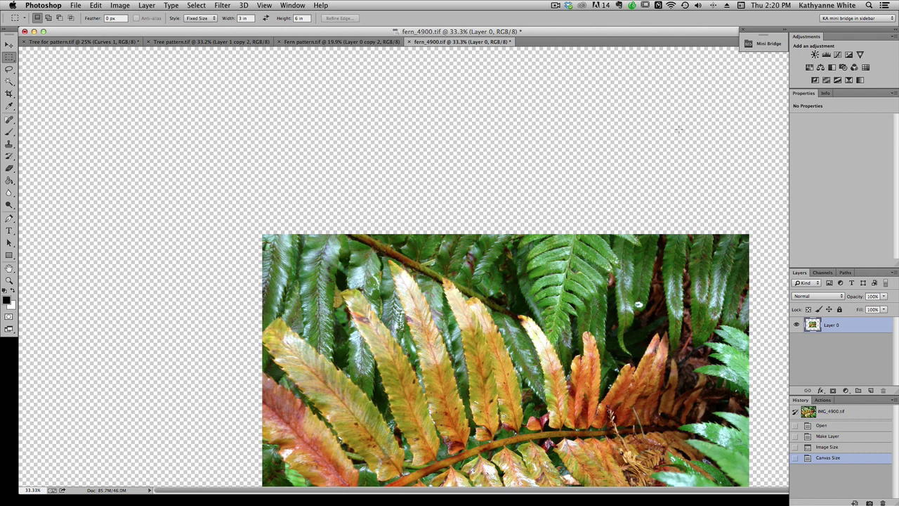
pyautogui.click(293, 5)
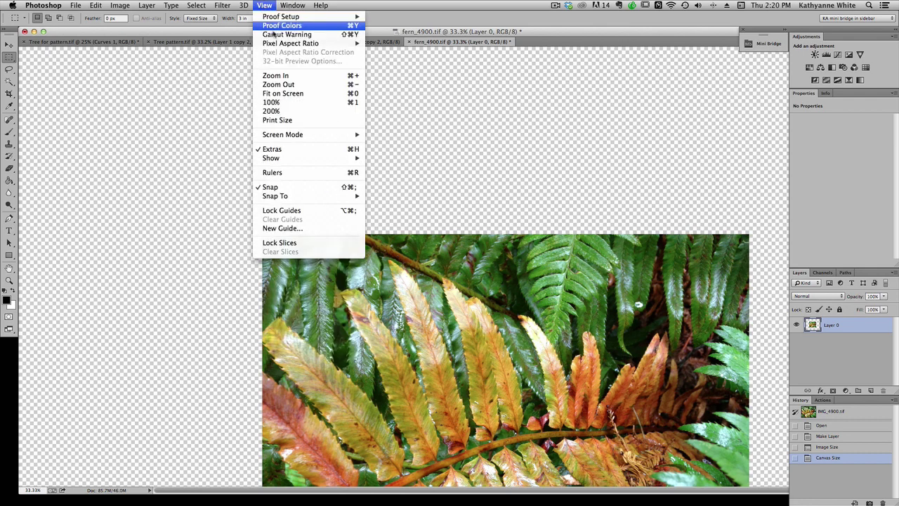
pyautogui.click(285, 95)
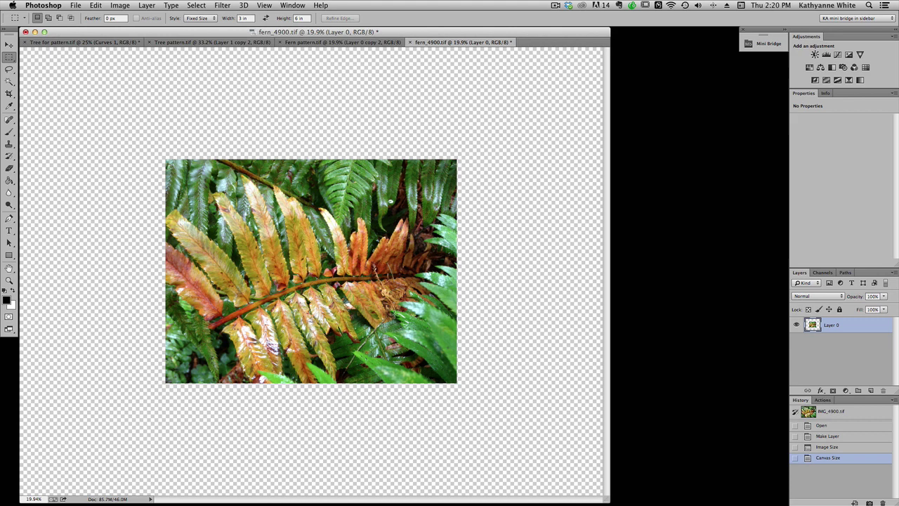
# Move the fern into the top-left corner and duplicate it as Layer 0 copy.
pyautogui.press('v')
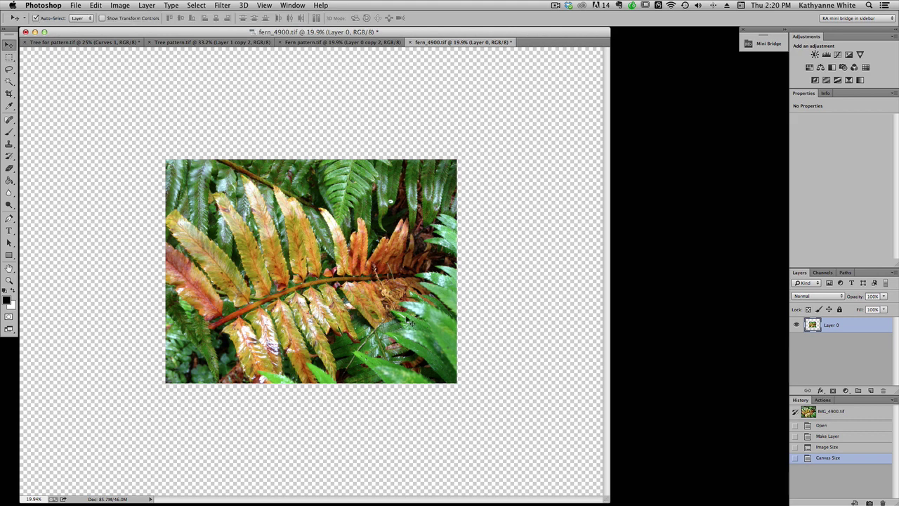
pyautogui.moveTo(411, 297); pyautogui.dragTo(260, 212)
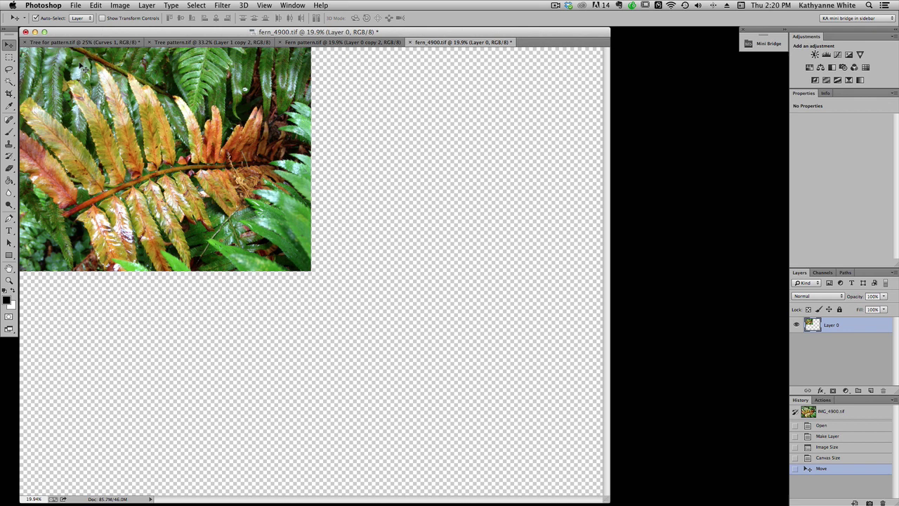
pyautogui.click(148, 6)
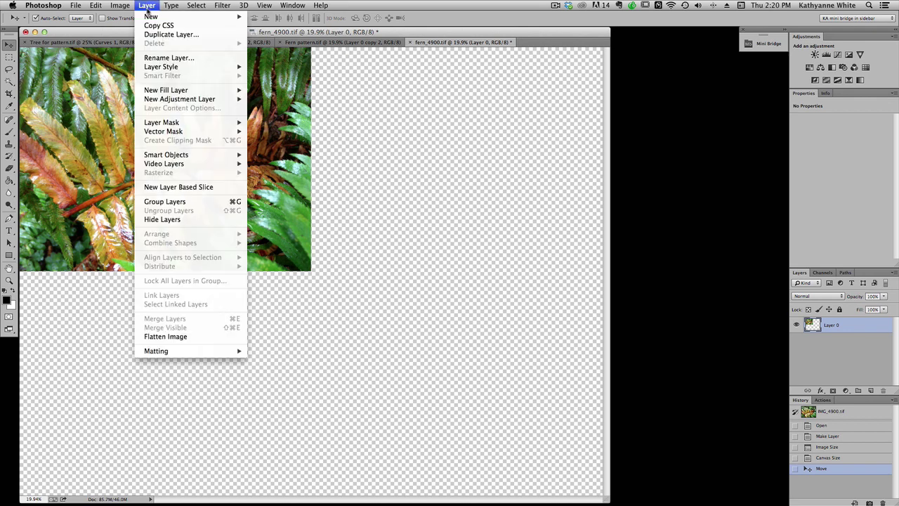
pyautogui.click(168, 35)
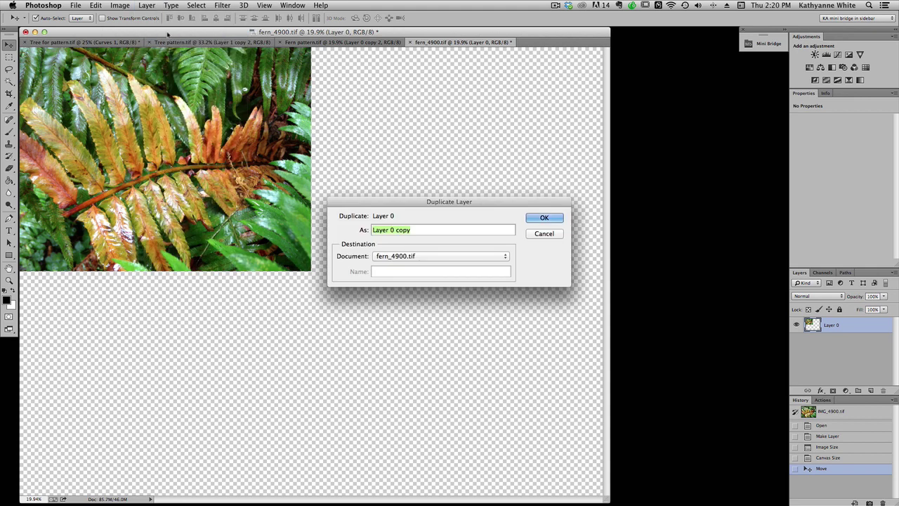
pyautogui.click(552, 218)
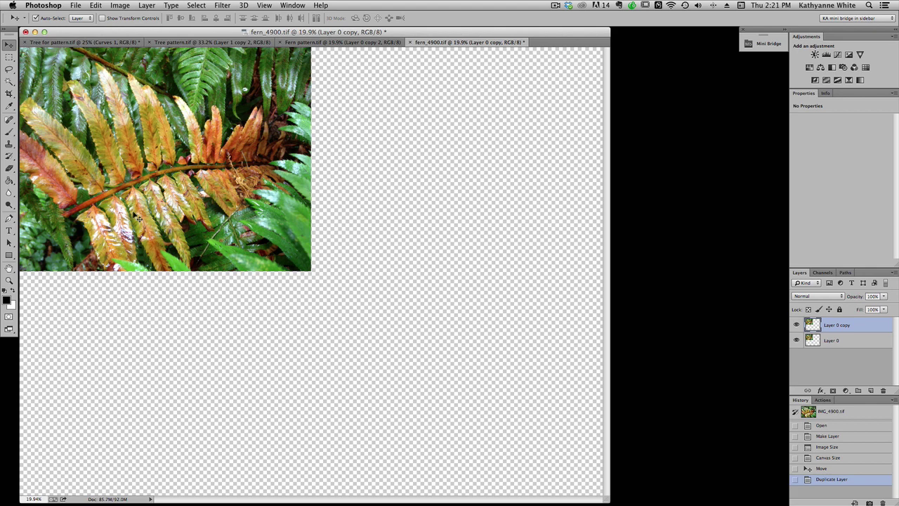
# Place the fern copy in the top-right quarter and flip it horizontally.
pyautogui.moveTo(130, 223); pyautogui.dragTo(418, 222)
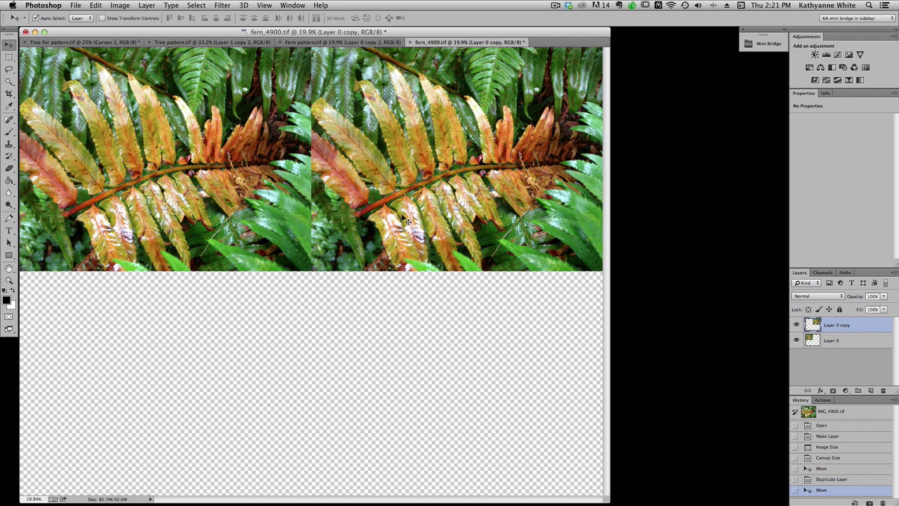
pyautogui.click(95, 5)
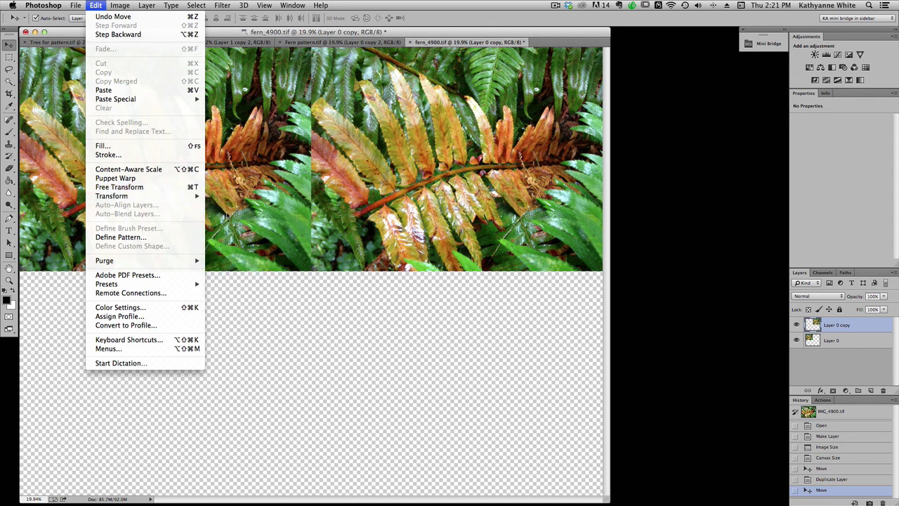
pyautogui.moveTo(195, 198)
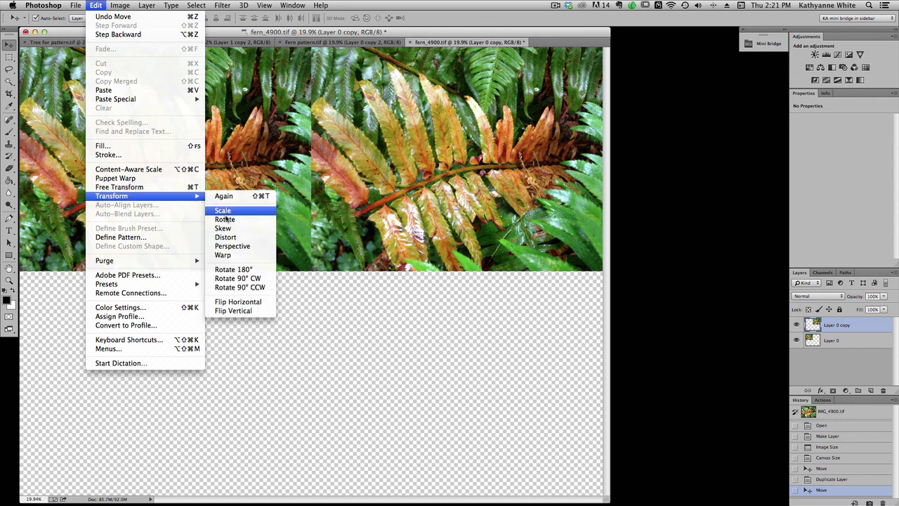
pyautogui.click(253, 302)
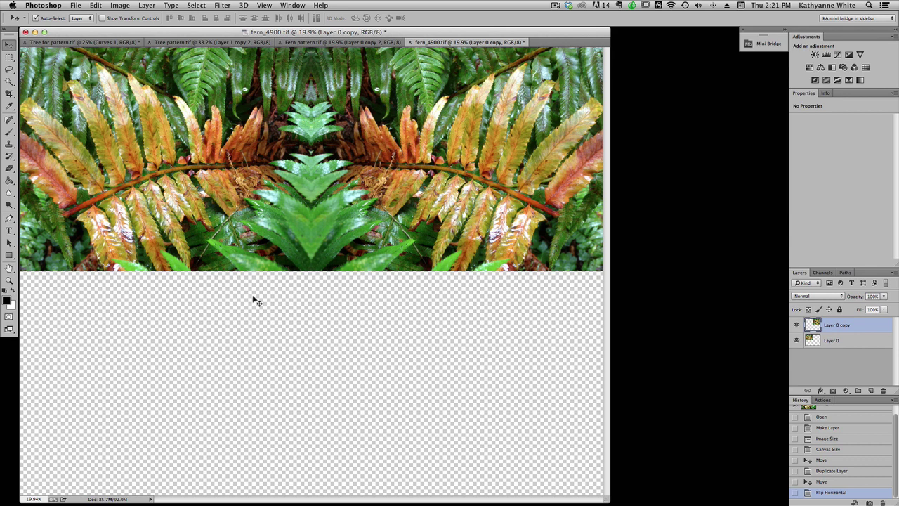
# Nudge the flipped copy to close the centre seam, then merge both halves into Layer 0 copy.
pyautogui.press('Right')
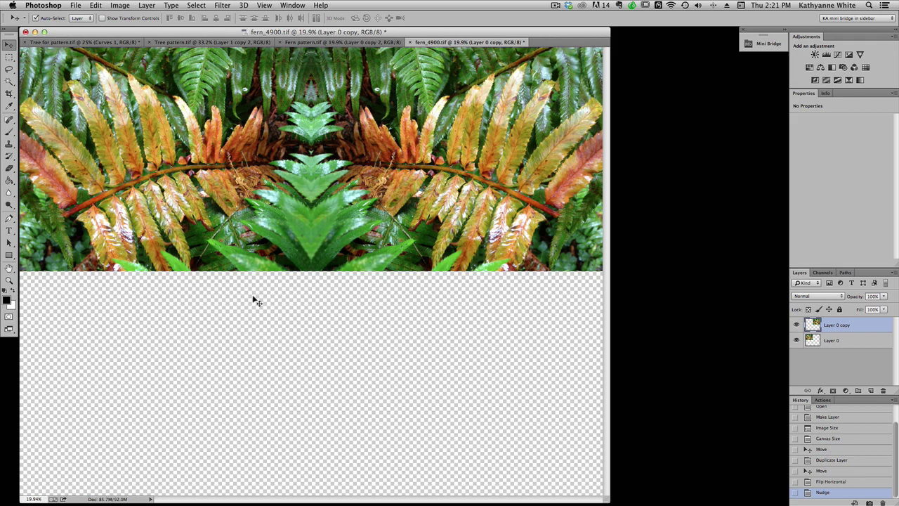
pyautogui.press('super+equal')
pyautogui.press('super+equal')
pyautogui.press('super+equal')
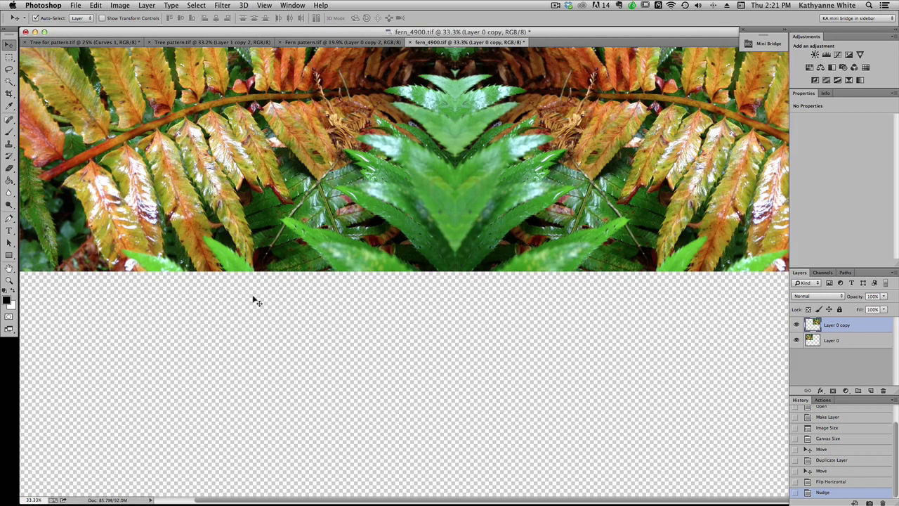
pyautogui.press('super+equal')
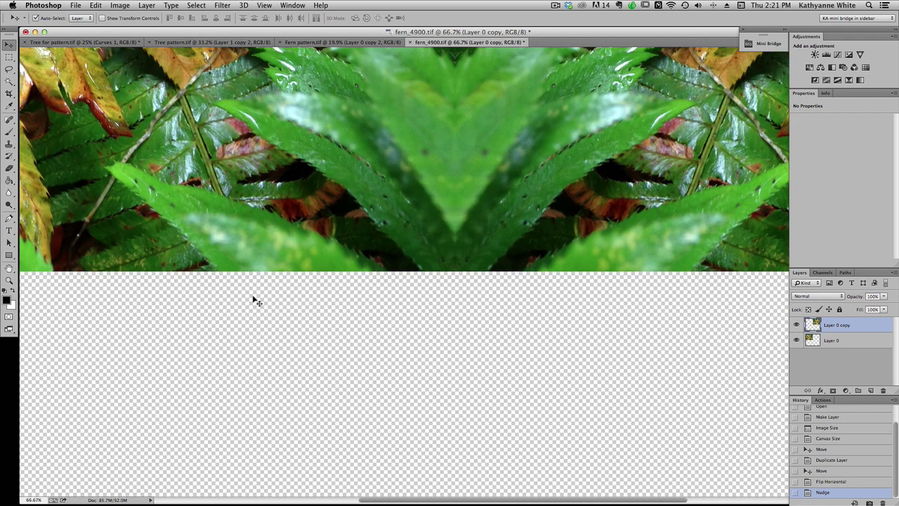
pyautogui.press('super+BackSpace')
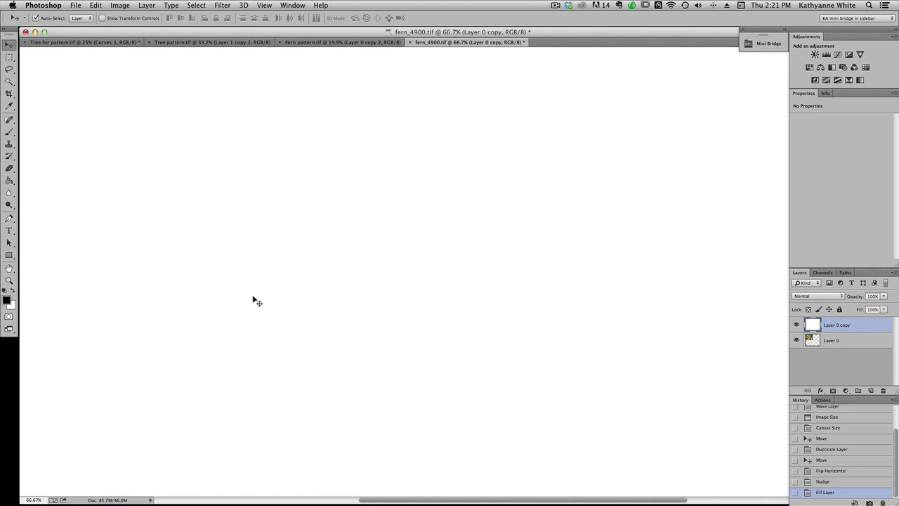
pyautogui.press('super+z')
pyautogui.press('super+equal')
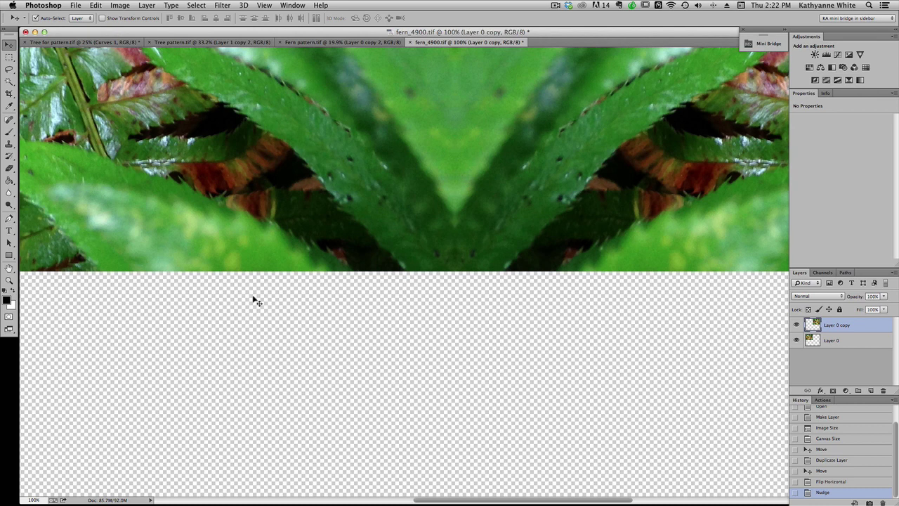
pyautogui.press('Right')
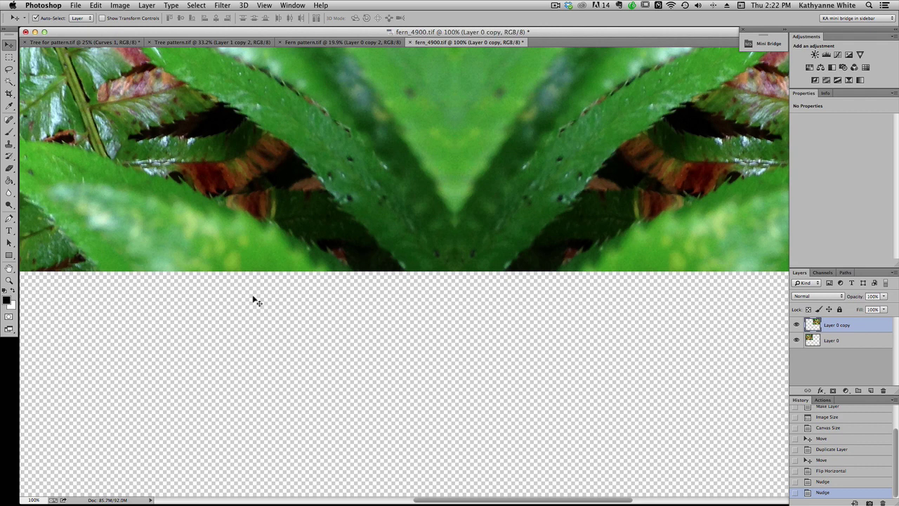
pyautogui.press('super+0')
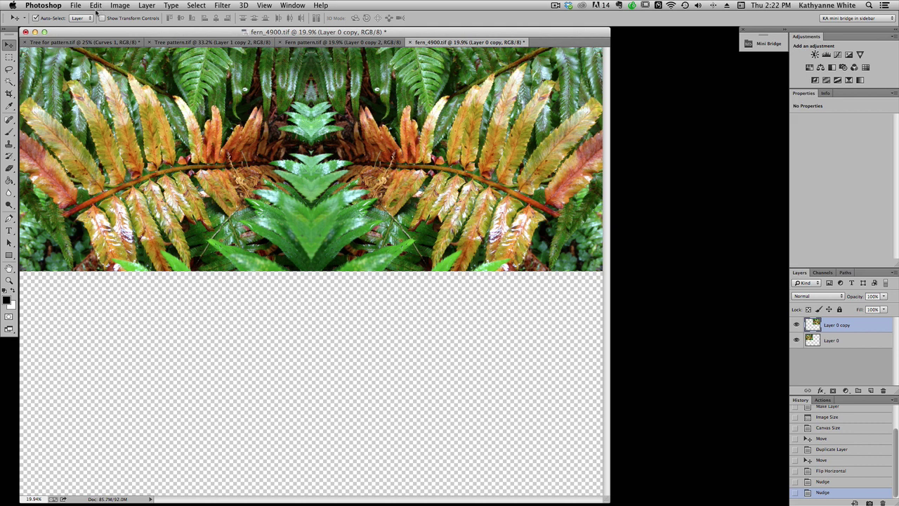
pyautogui.press('super+shift+e')
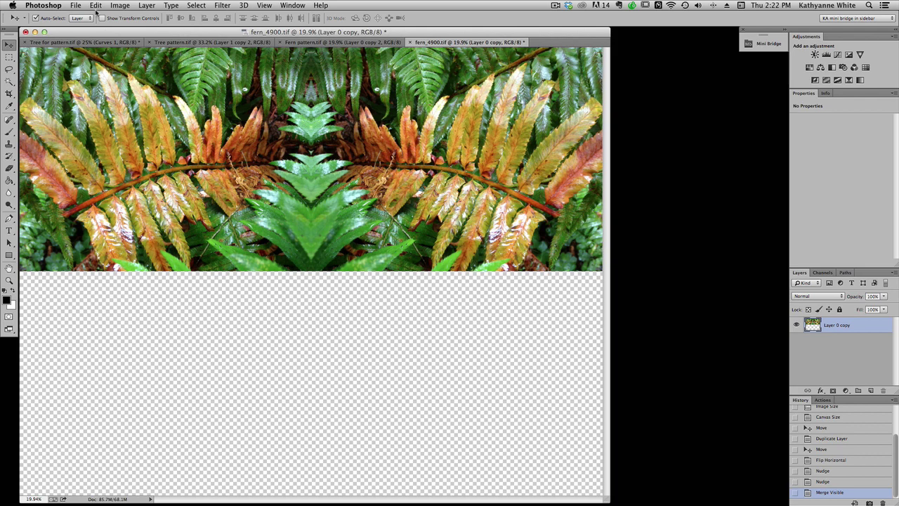
# Duplicate the merged fern layer as Layer 0 copy 2.
pyautogui.click(148, 5)
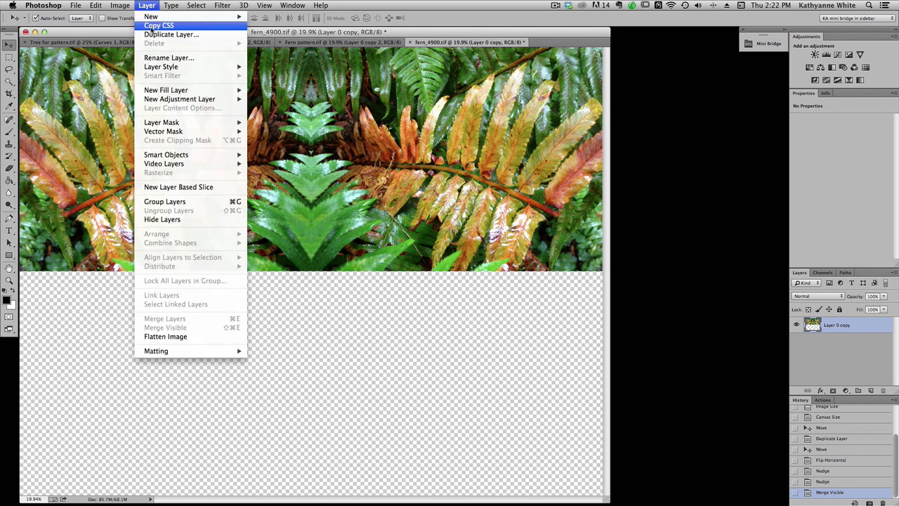
pyautogui.click(156, 33)
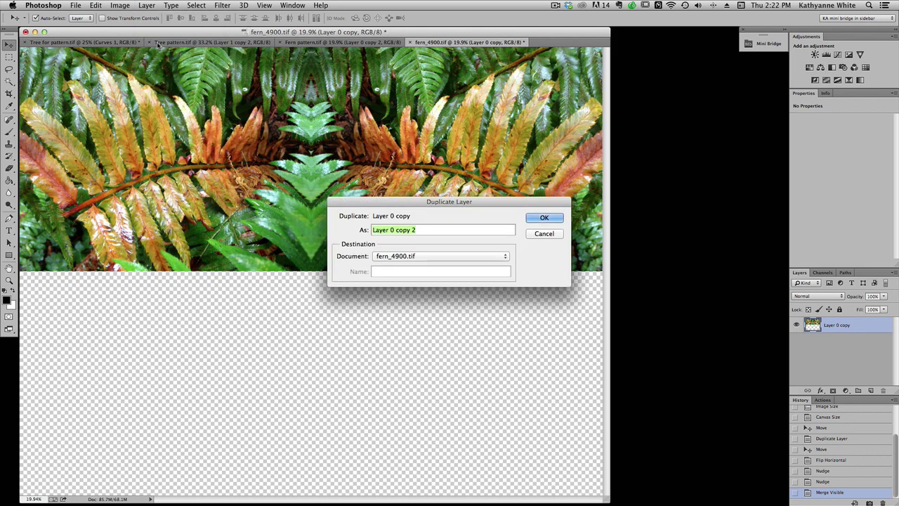
pyautogui.click(542, 219)
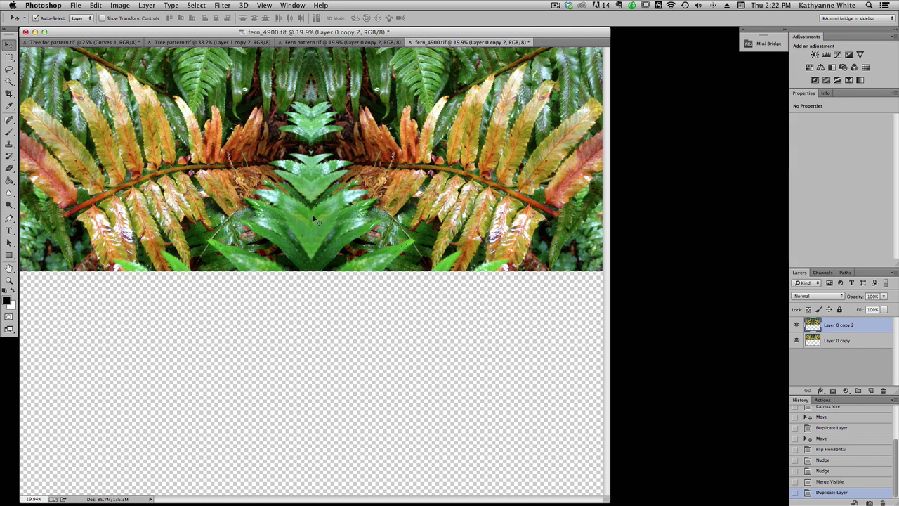
# Flip the copy vertically, move it into the bottom half, and merge visible layers.
pyautogui.click(98, 6)
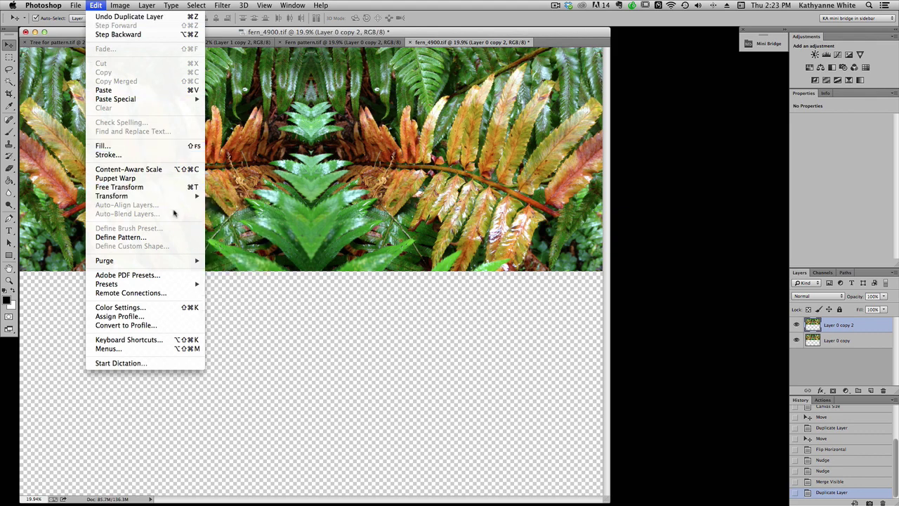
pyautogui.moveTo(163, 196)
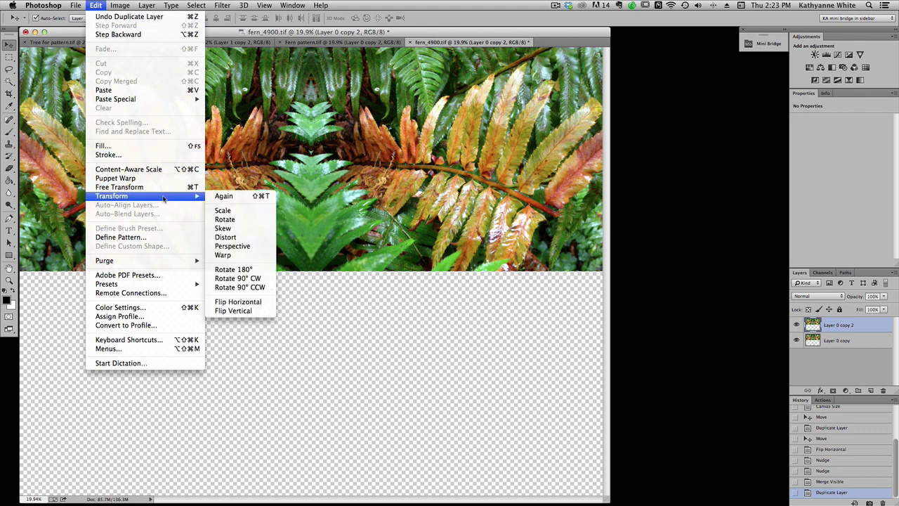
pyautogui.click(239, 311)
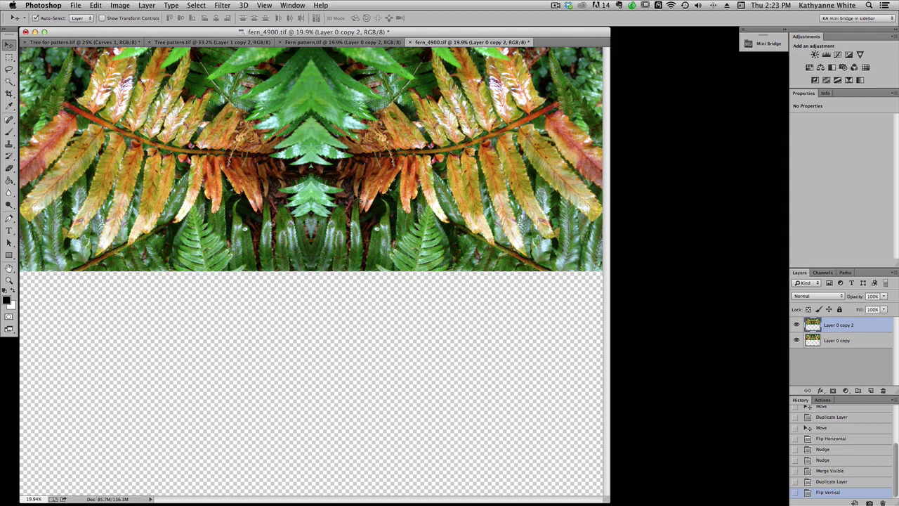
pyautogui.moveTo(358, 200); pyautogui.dragTo(353, 414)
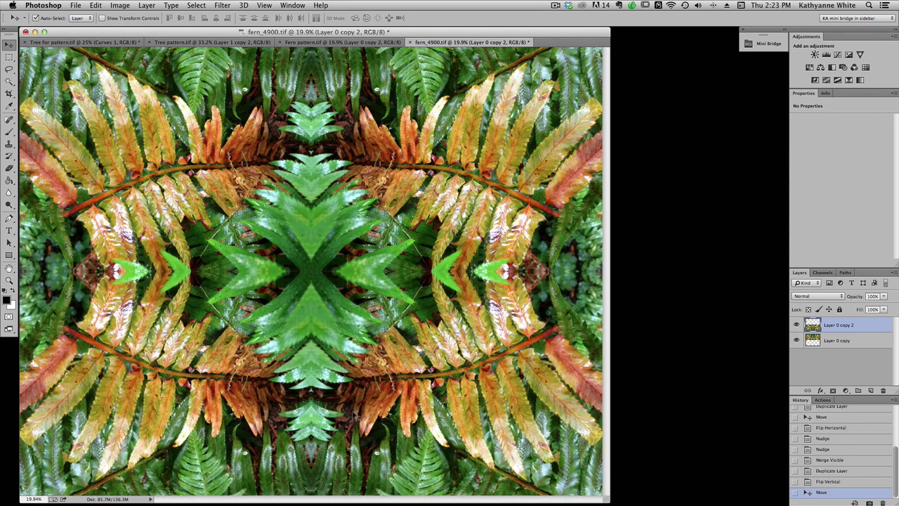
pyautogui.moveTo(558, 32); pyautogui.dragTo(609, 32)
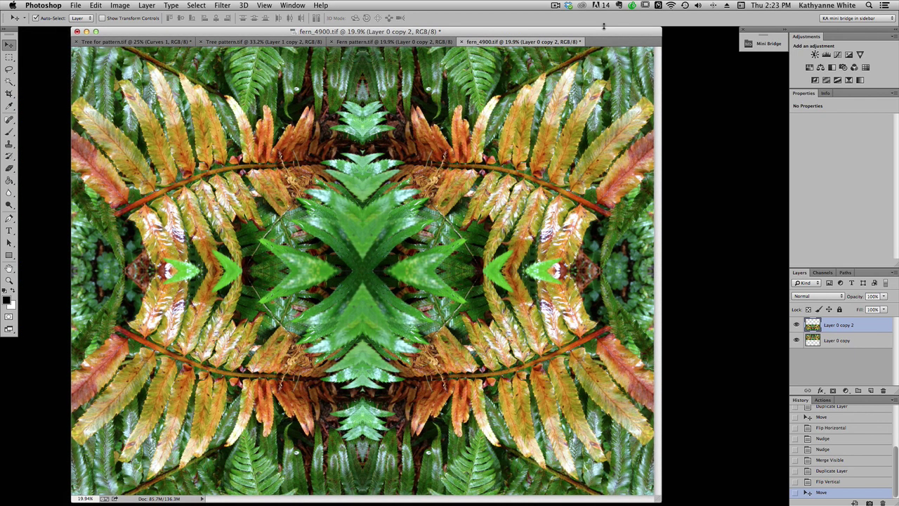
pyautogui.press('shift+super+e')
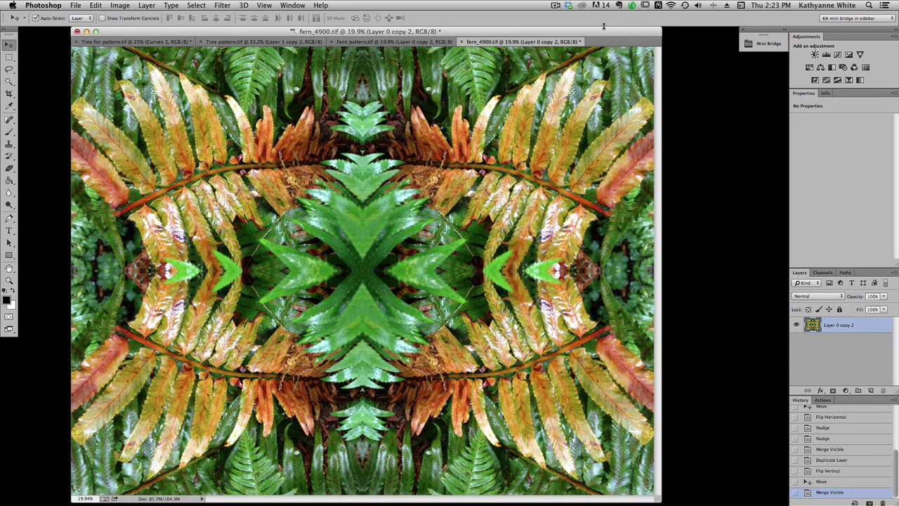
# Define the four-way fern tile as a pattern named fern_4900.tif.
pyautogui.click(95, 5)
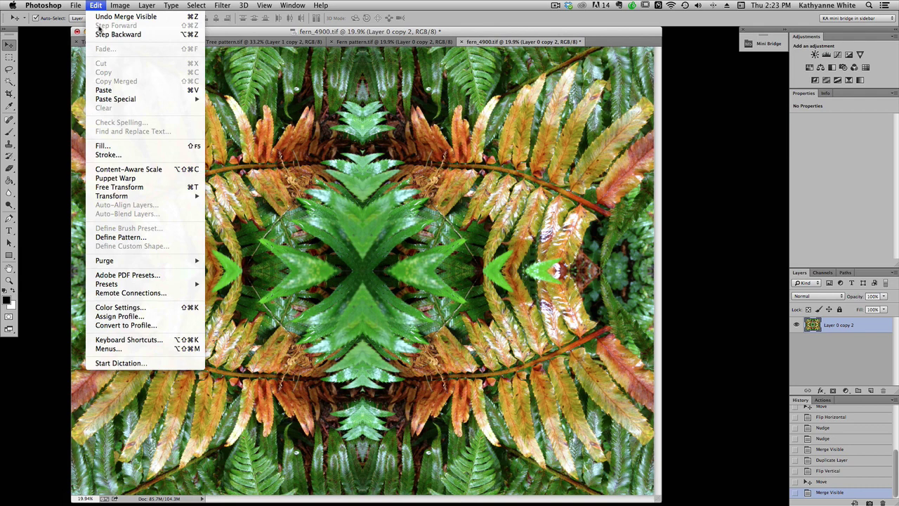
pyautogui.click(131, 237)
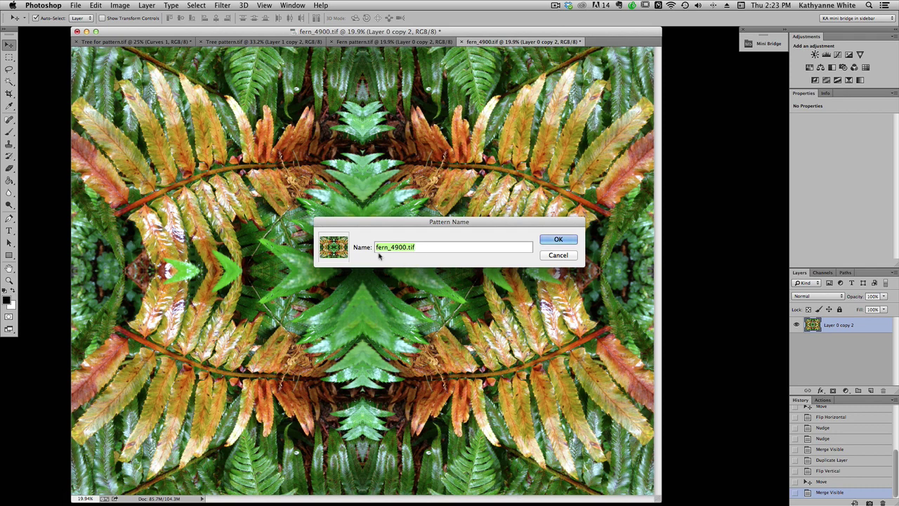
pyautogui.click(564, 240)
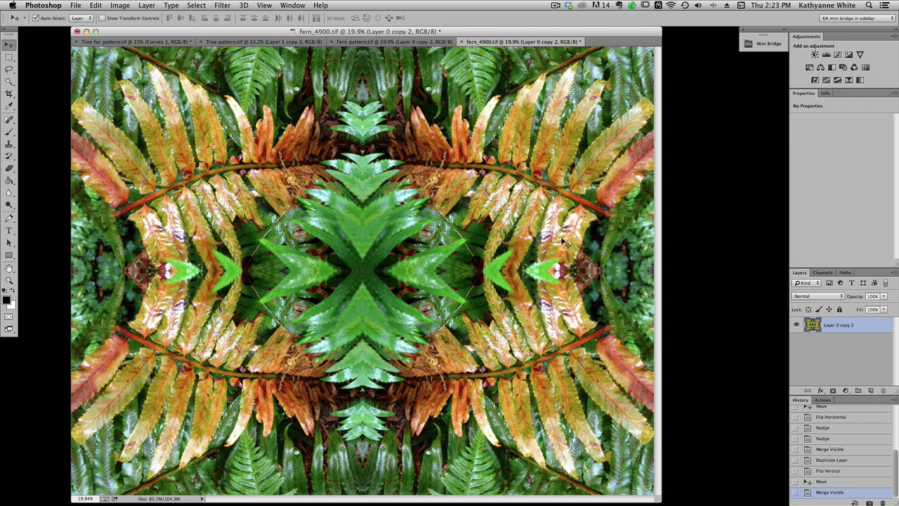
# Find the new fern pattern at the end of the Fill dialog's custom patterns, then cancel.
pyautogui.click(97, 6)
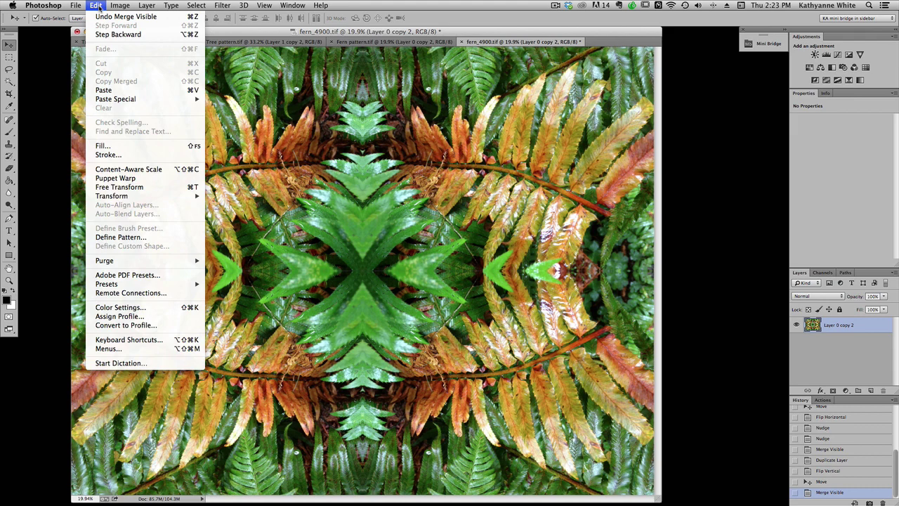
pyautogui.click(121, 147)
pyautogui.click(165, 213)
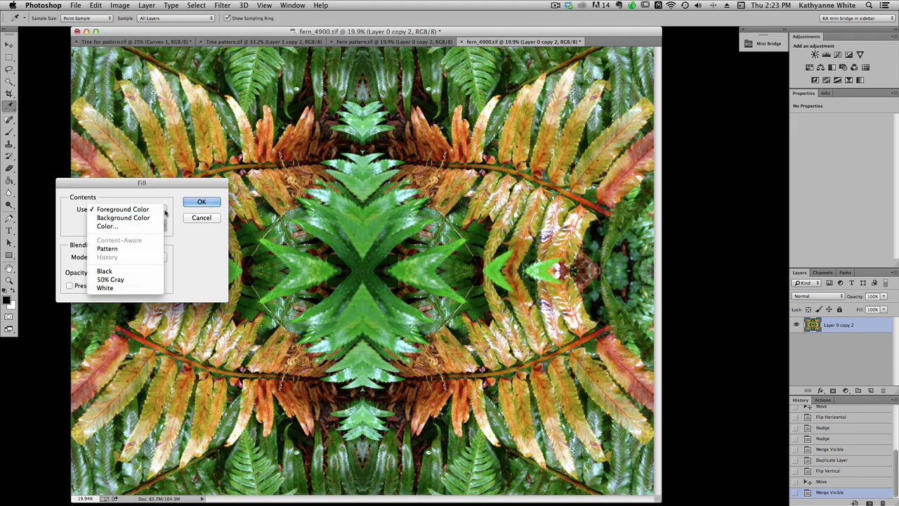
pyautogui.click(151, 248)
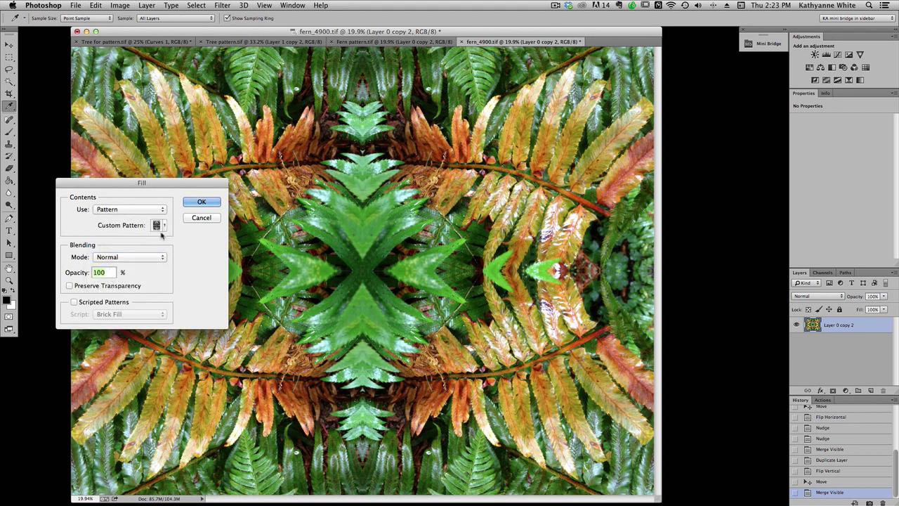
pyautogui.click(163, 225)
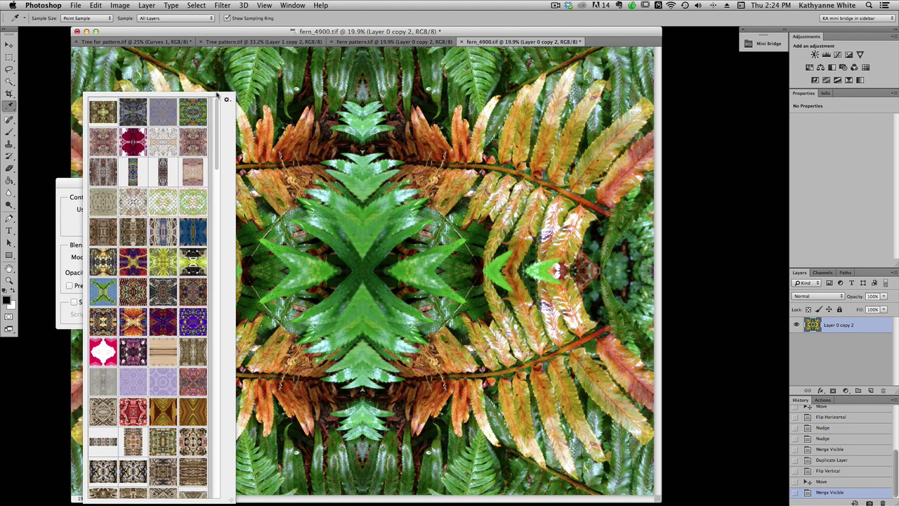
pyautogui.moveTo(218, 100); pyautogui.dragTo(200, 486)
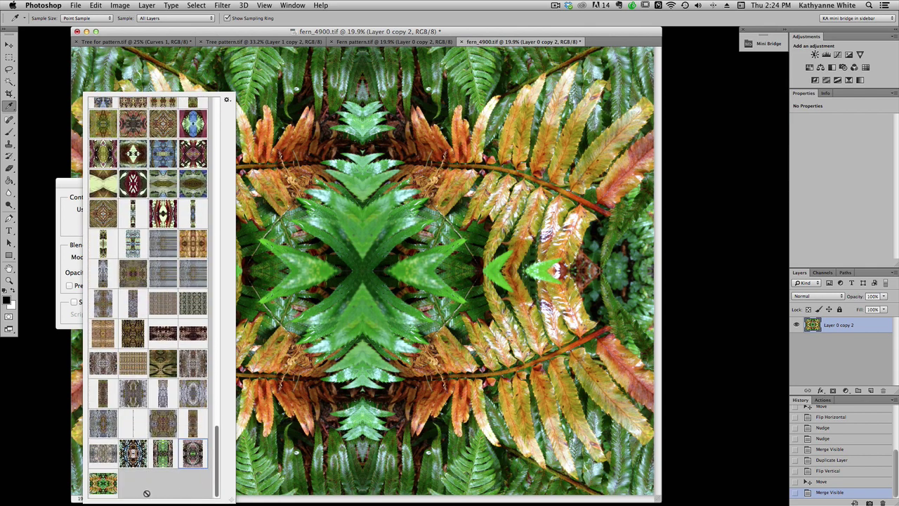
pyautogui.click(104, 492)
pyautogui.click(353, 371)
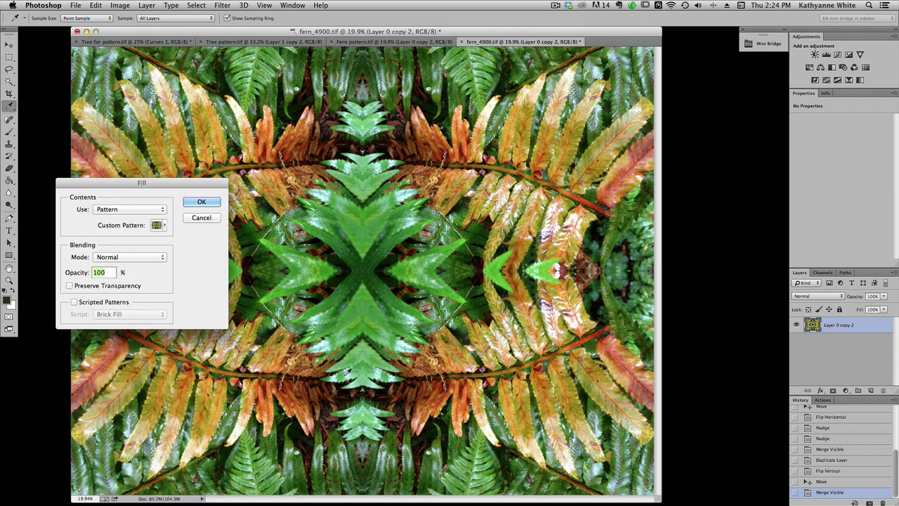
pyautogui.click(200, 219)
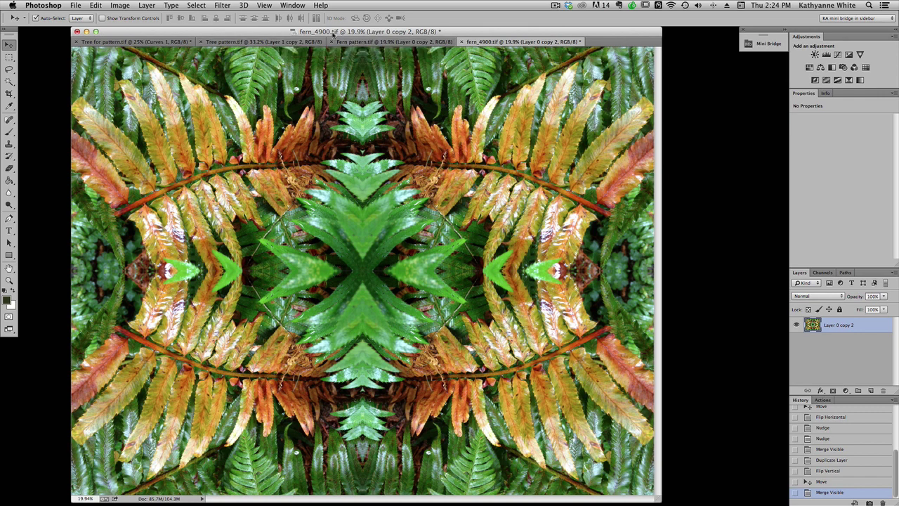
# Compare Fern pattern.tif against fern_4900.tif, then display Tree pattern.tif.
pyautogui.click(391, 42)
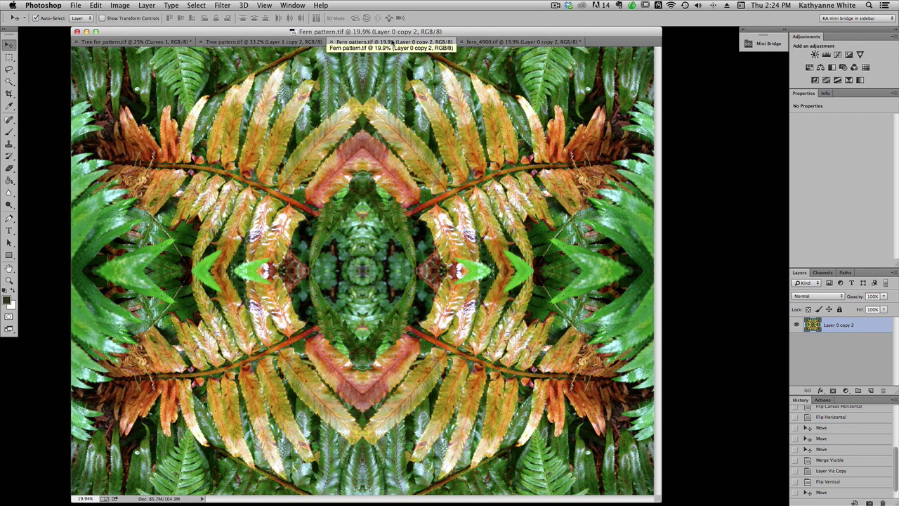
pyautogui.click(462, 43)
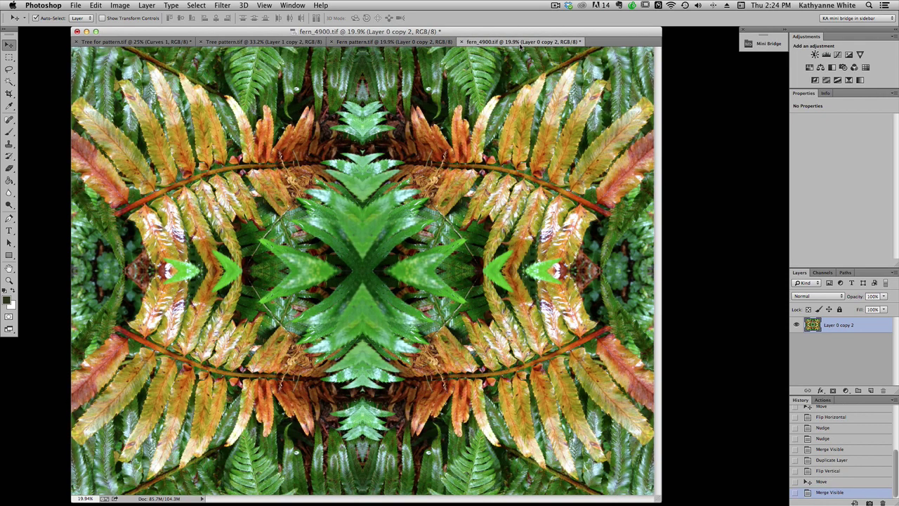
pyautogui.click(431, 43)
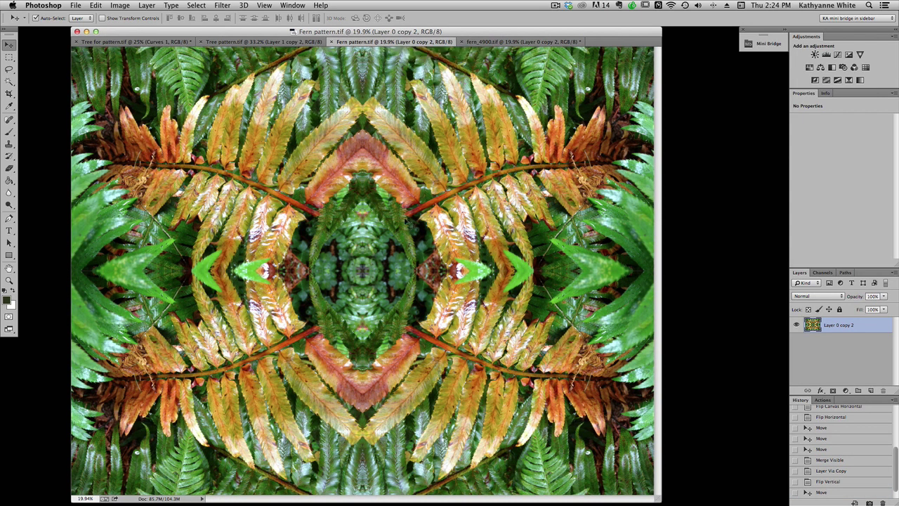
pyautogui.click(493, 43)
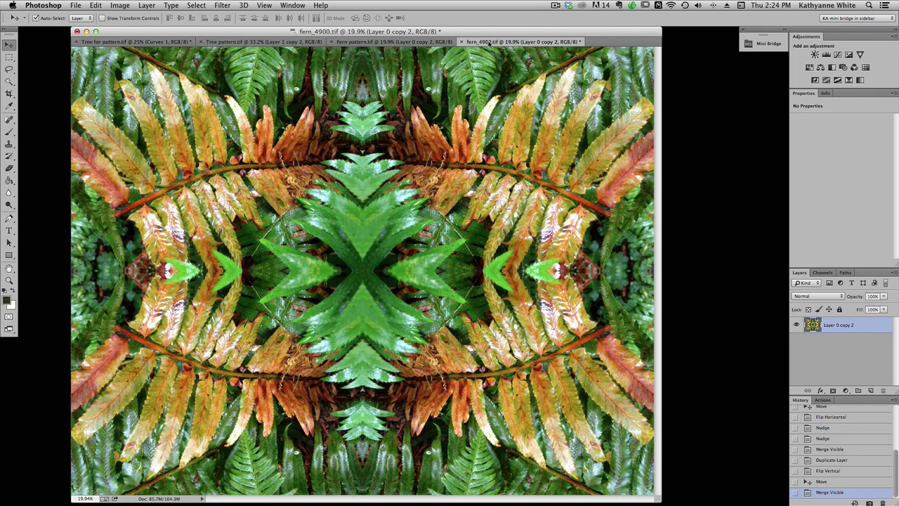
pyautogui.click(252, 40)
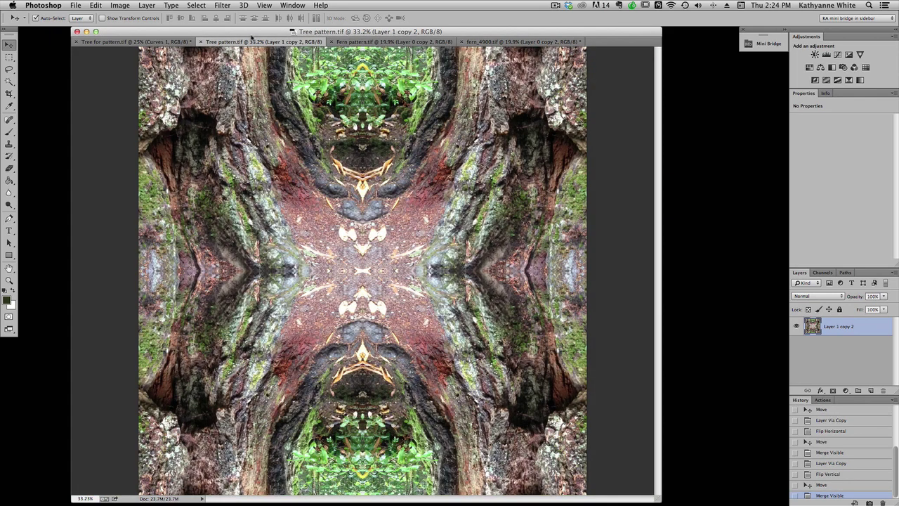
# Show Tree for pattern.tif and confirm its size of 2448 × 3264 px at 240 ppi.
pyautogui.click(168, 42)
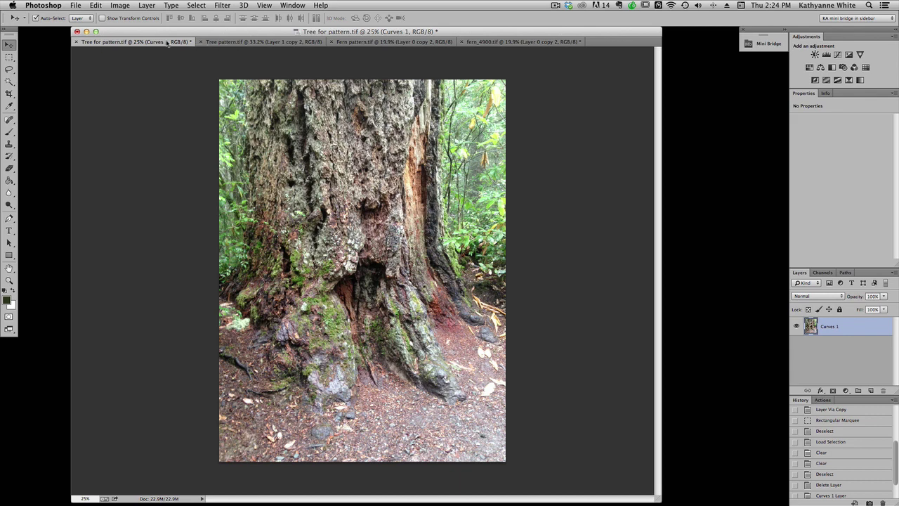
pyautogui.press('super+alt+i')
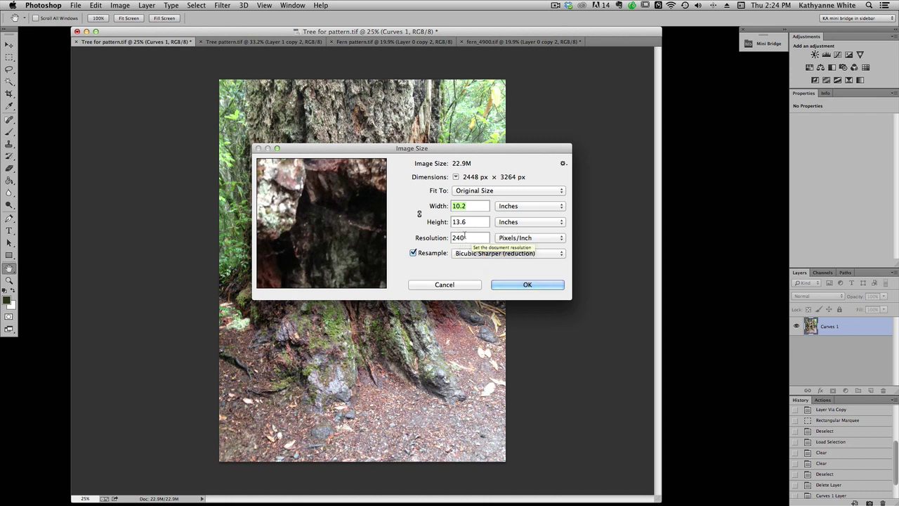
pyautogui.click(528, 285)
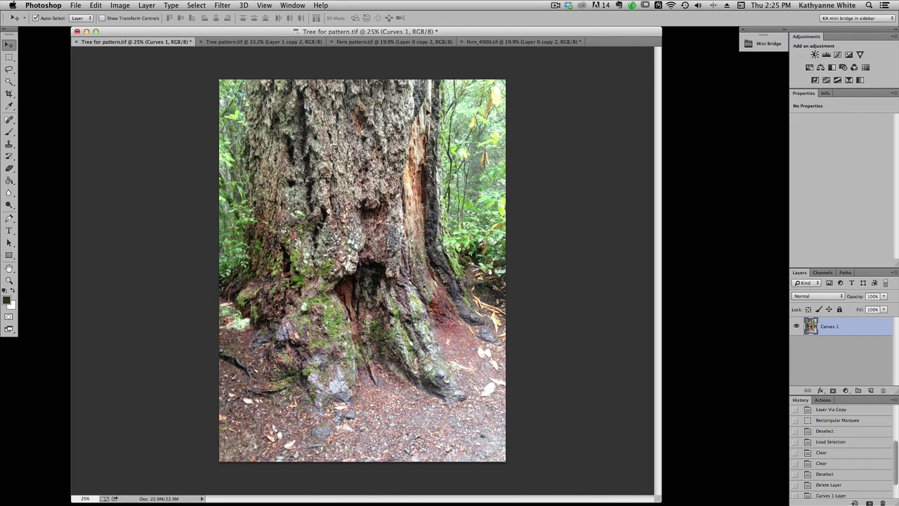
# Create a transparent 6 × 6 inch, 240 ppi document Untitled-1, then return to the tree photo.
pyautogui.click(77, 6)
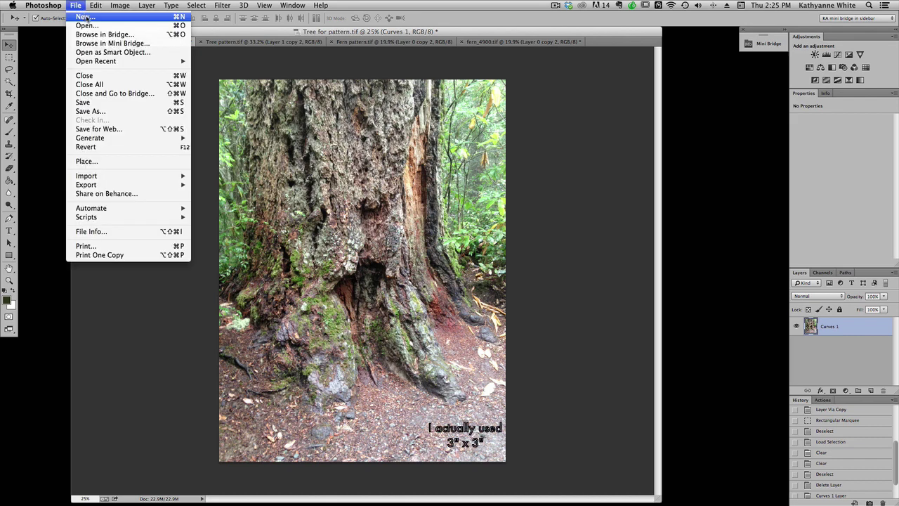
pyautogui.click(92, 16)
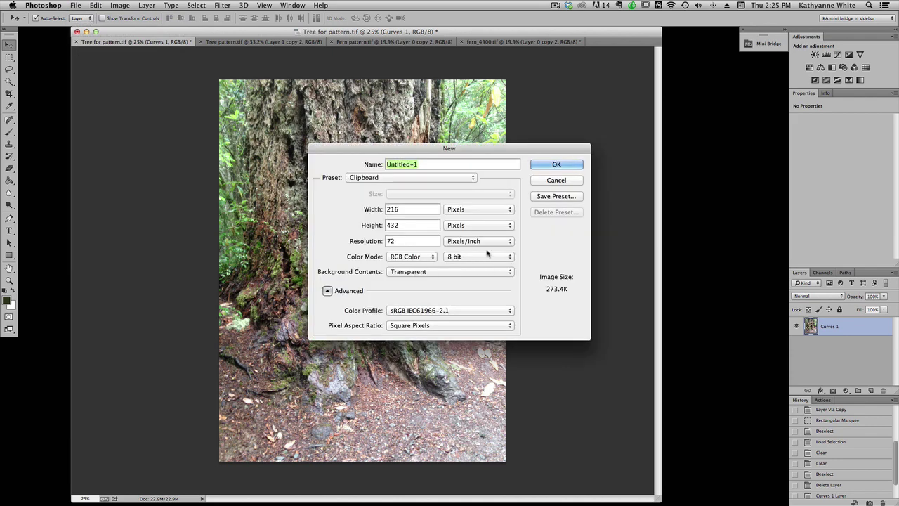
pyautogui.doubleClick(402, 241)
pyautogui.write('240')
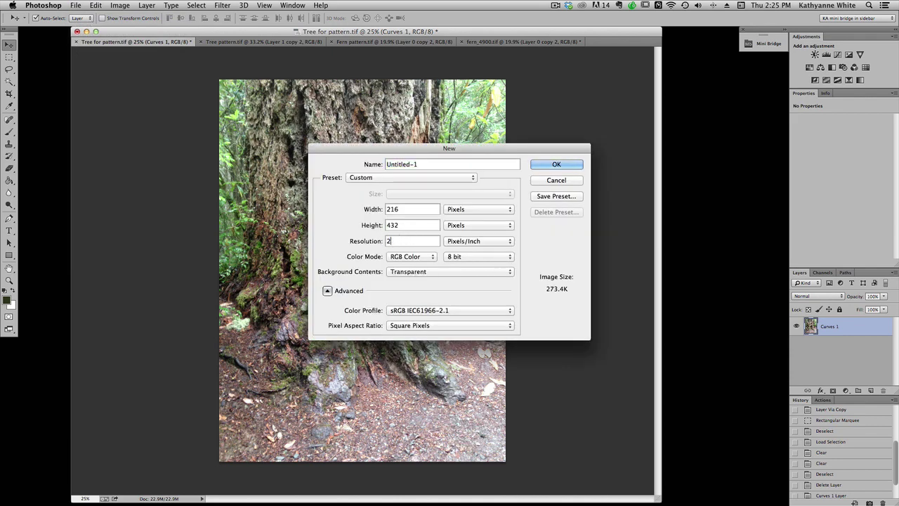
pyautogui.click(510, 208)
pyautogui.click(507, 218)
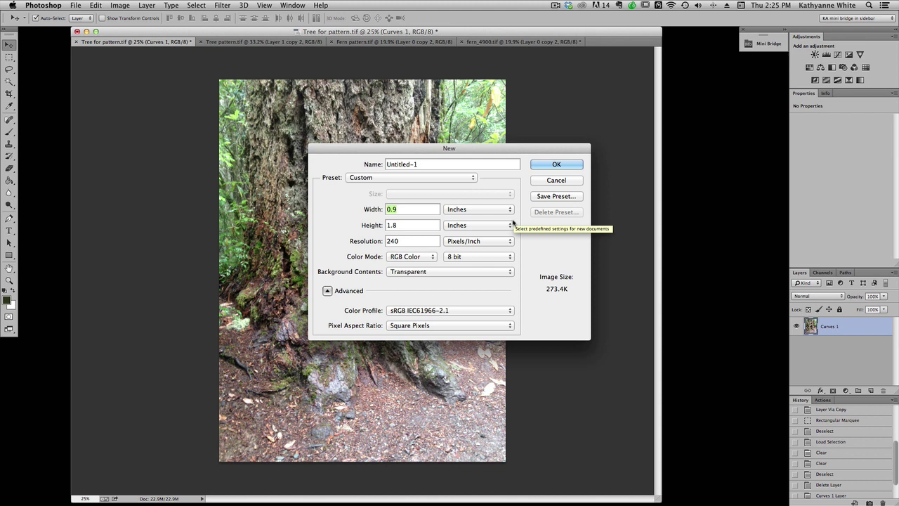
pyautogui.write('6')
pyautogui.press('Tab')
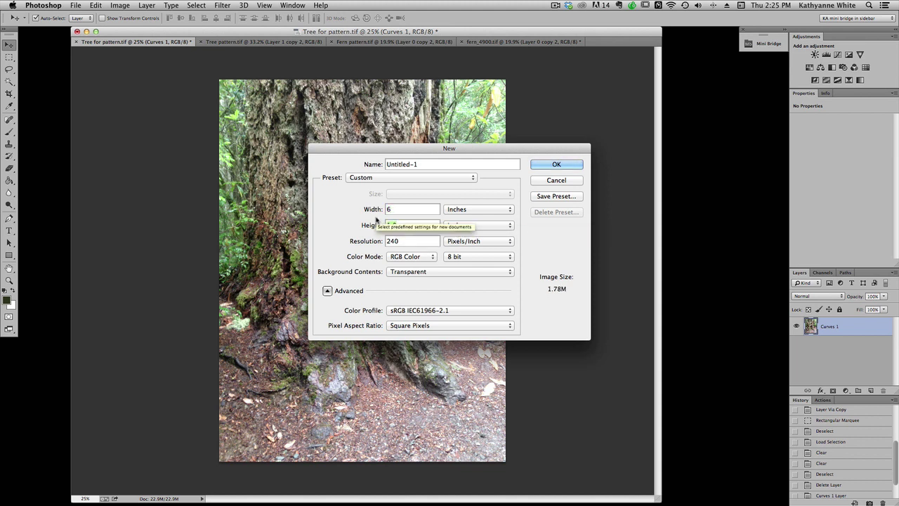
pyautogui.write('6')
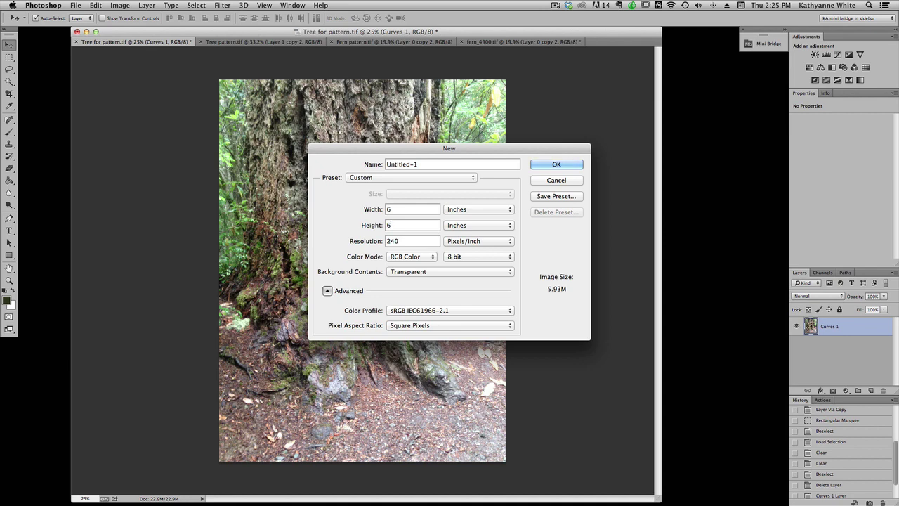
pyautogui.click(563, 165)
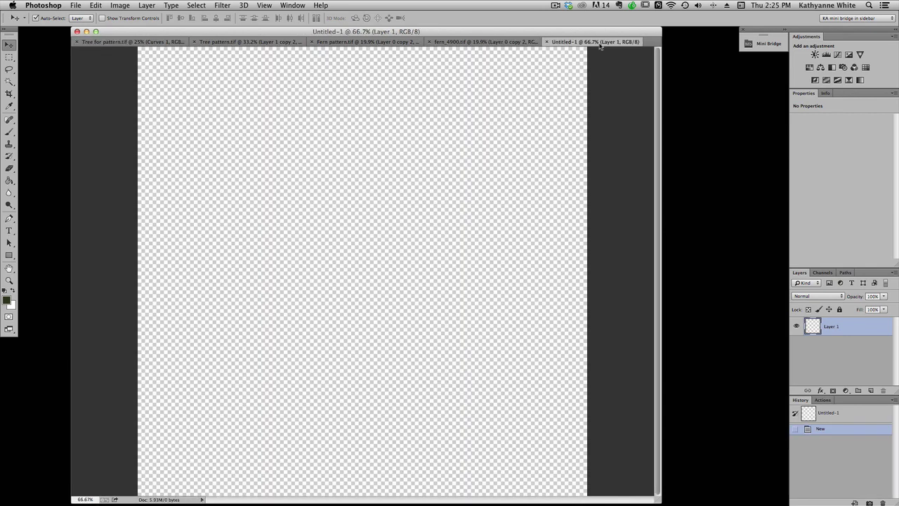
pyautogui.click(166, 42)
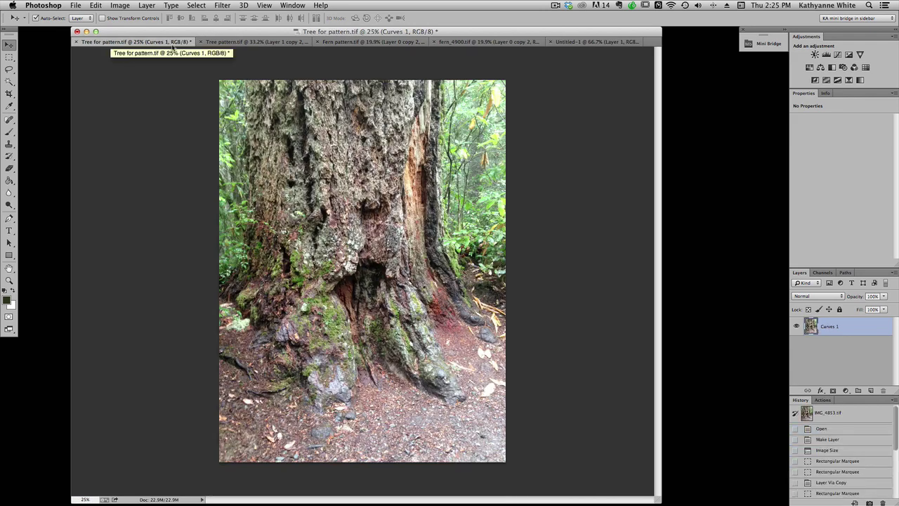
# Place a fixed 3 × 3 inch rectangular selection on the tree bark and copy it.
pyautogui.click(11, 58)
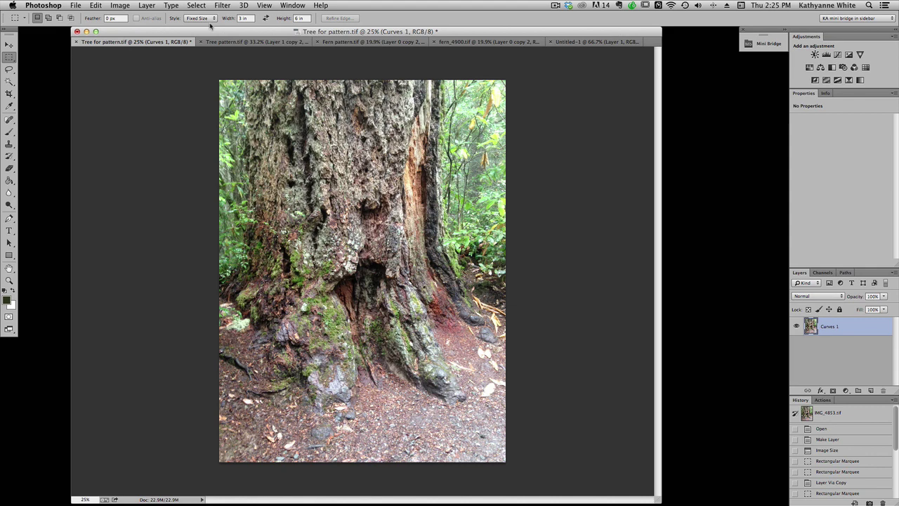
pyautogui.doubleClick(297, 18)
pyautogui.write('3')
pyautogui.click(377, 183)
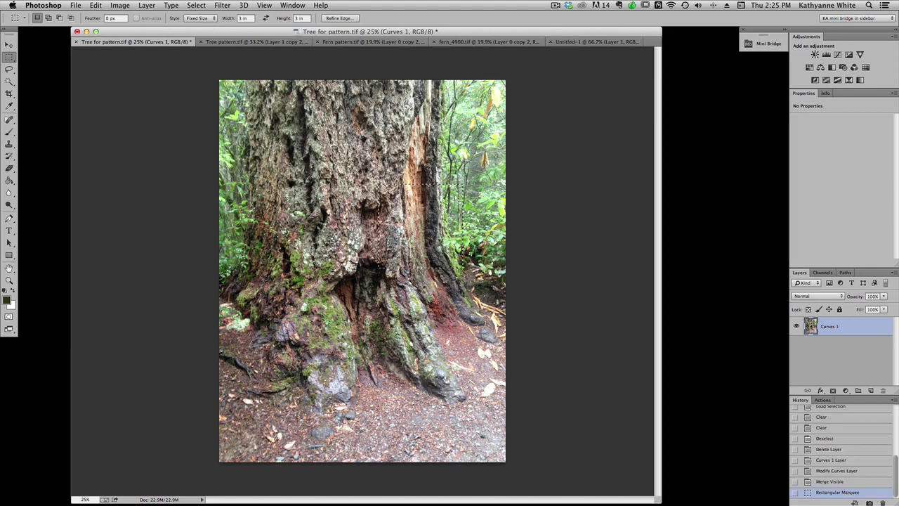
pyautogui.click(95, 6)
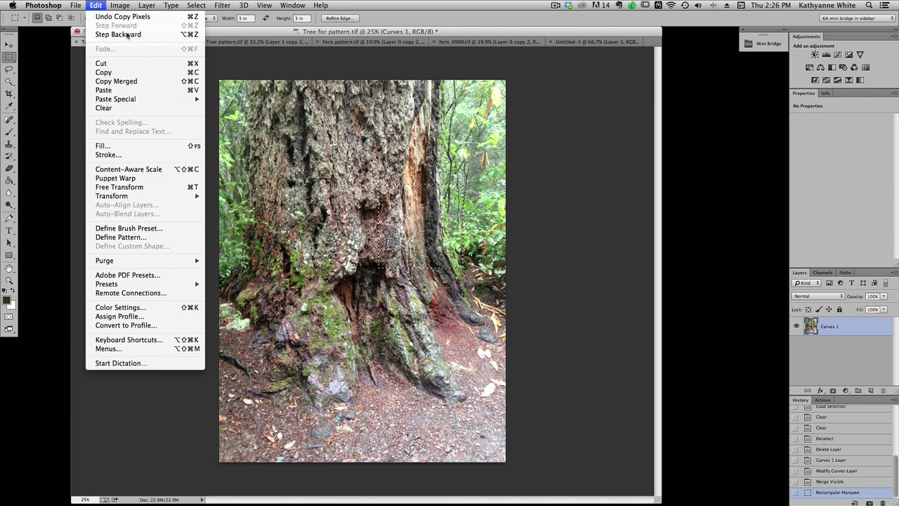
pyautogui.click(604, 45)
# Paste the bark square into Untitled-1 as Layer 1, fit the canvas on screen, and move it top-left.
pyautogui.click(605, 43)
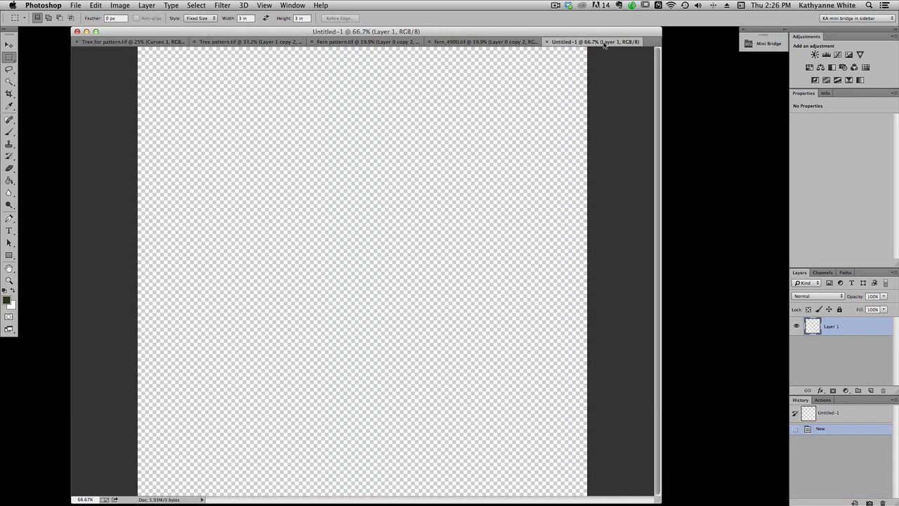
pyautogui.press('super+v')
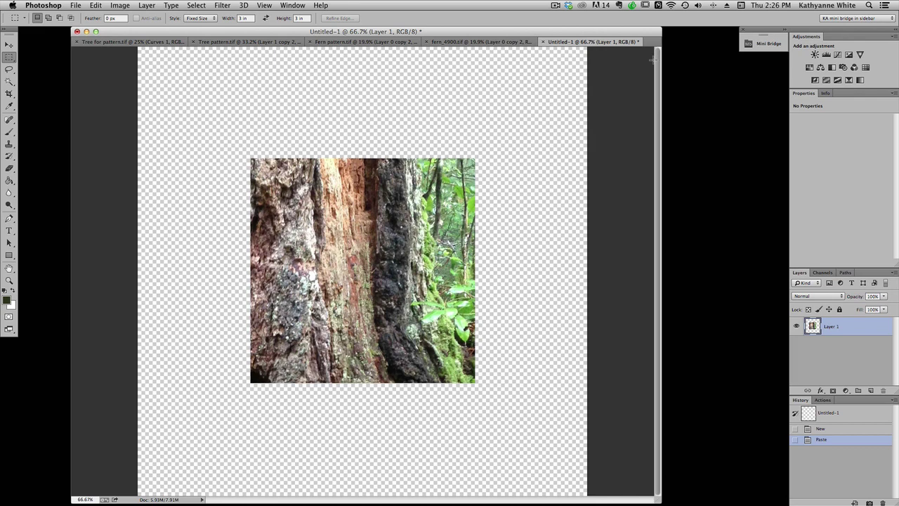
pyautogui.click(293, 5)
pyautogui.moveTo(270, 7)
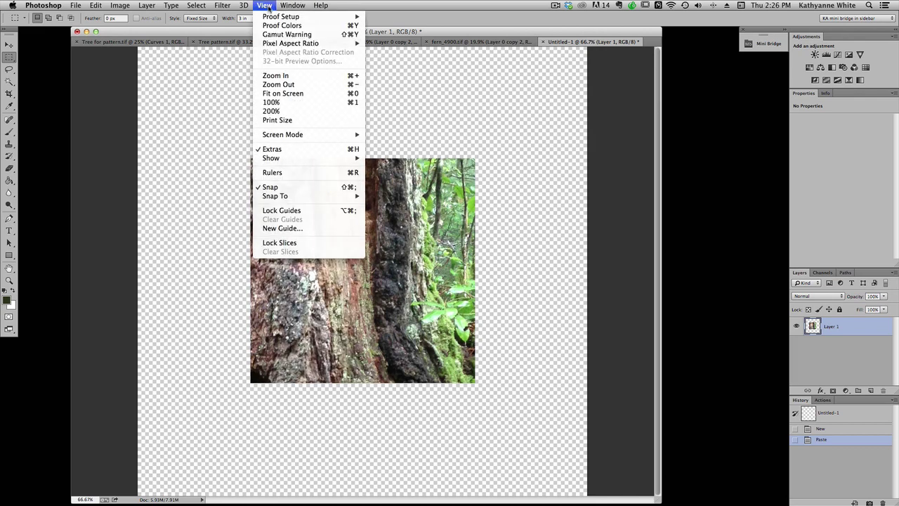
pyautogui.click(282, 94)
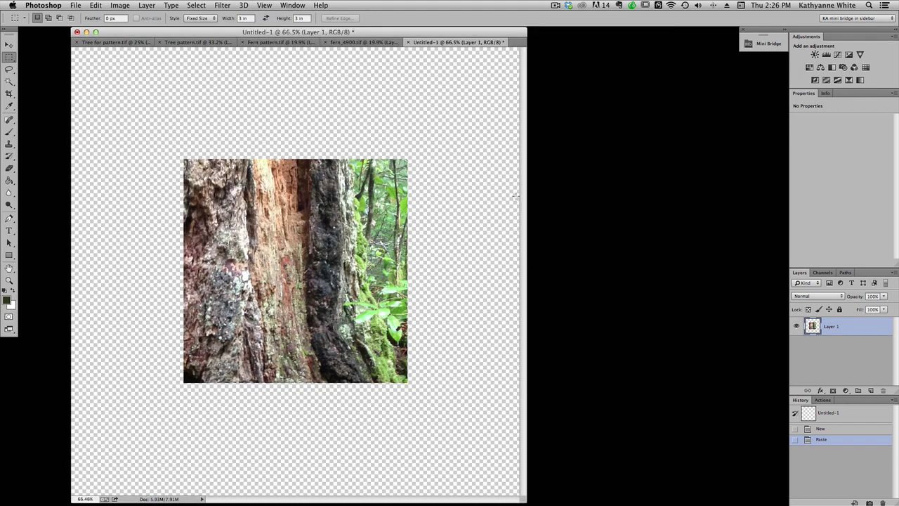
pyautogui.press('v')
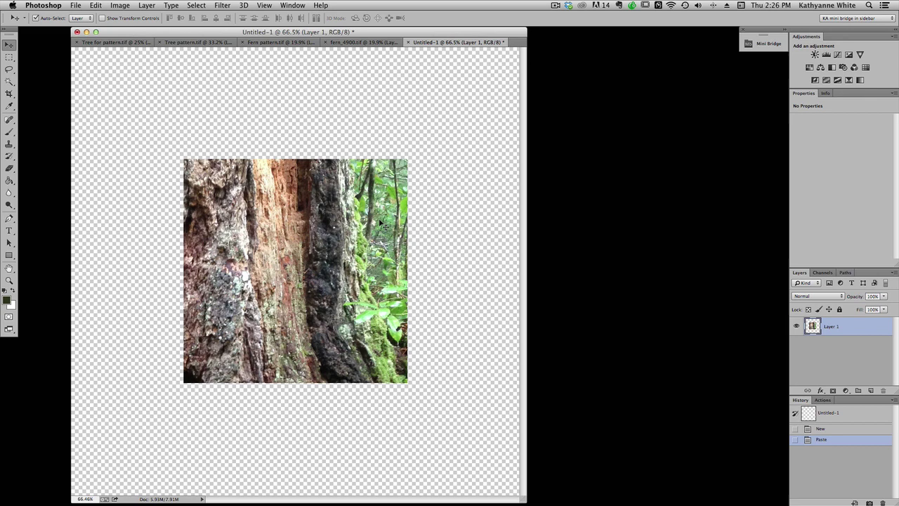
pyautogui.moveTo(381, 222); pyautogui.dragTo(268, 114)
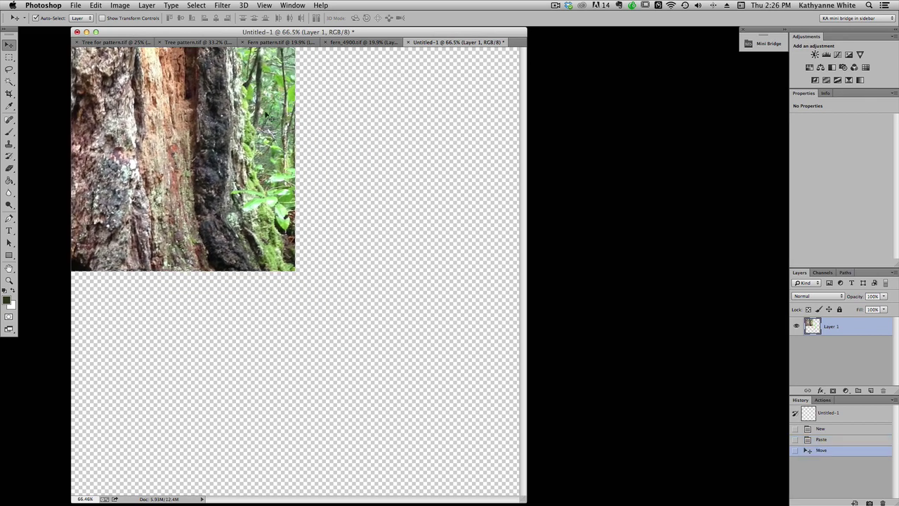
# Duplicate the bark square, flip it horizontally, set it right of the original, and merge visible layers.
pyautogui.press('super+j')
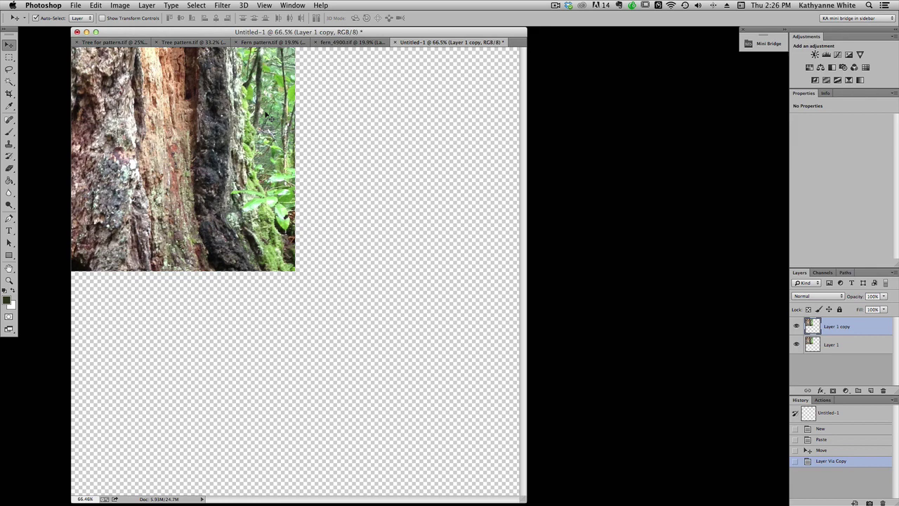
pyautogui.click(98, 5)
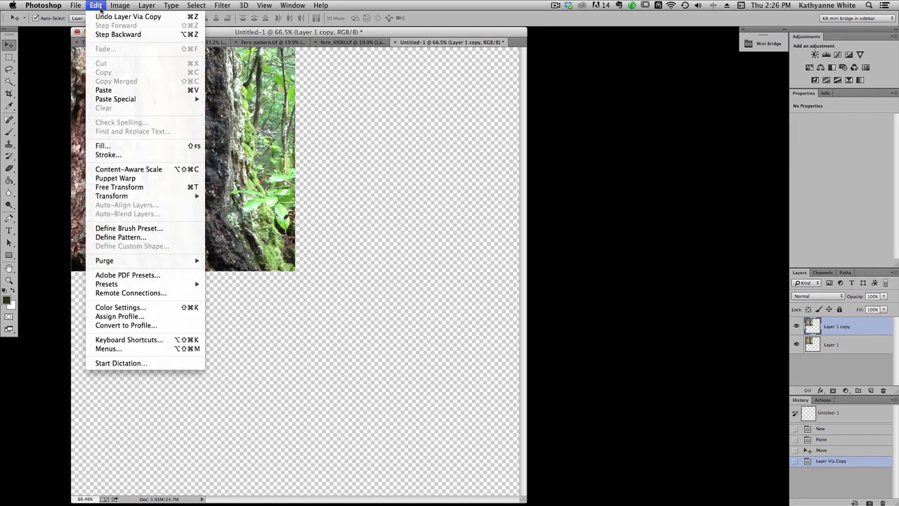
pyautogui.moveTo(176, 198)
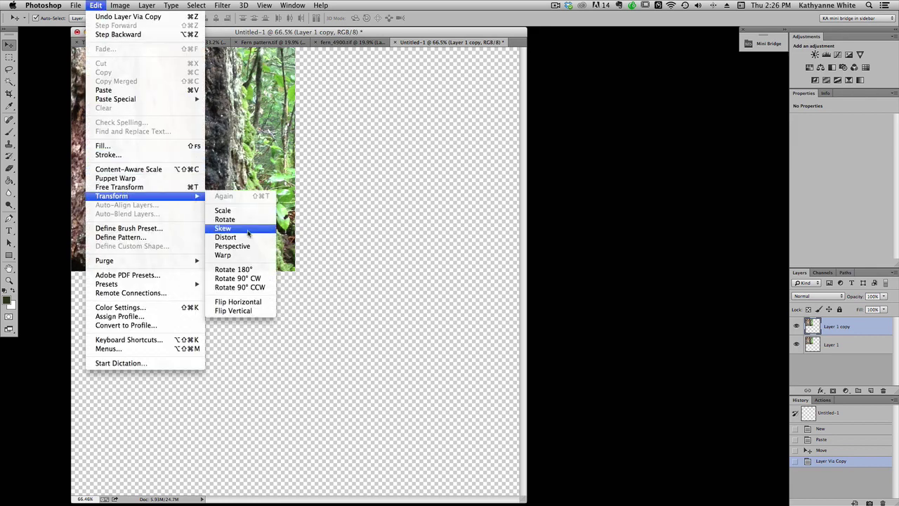
pyautogui.click(261, 304)
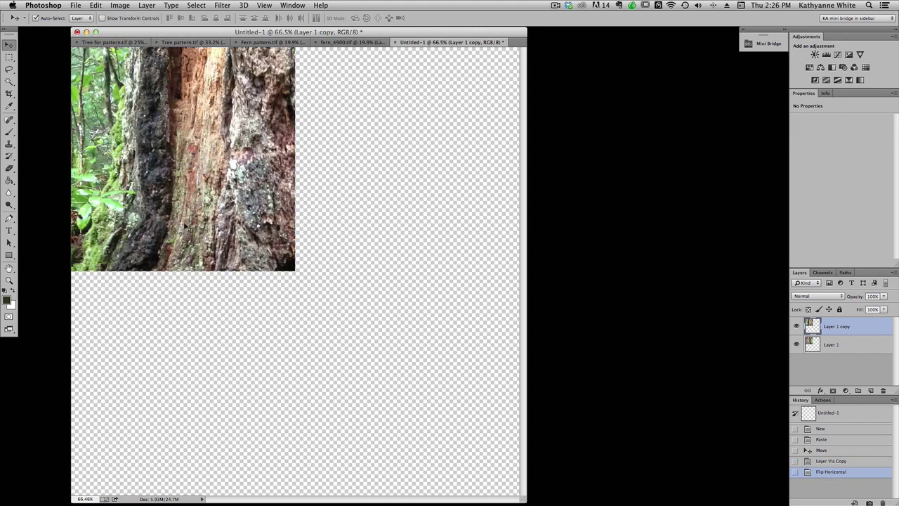
pyautogui.moveTo(191, 232); pyautogui.dragTo(389, 229)
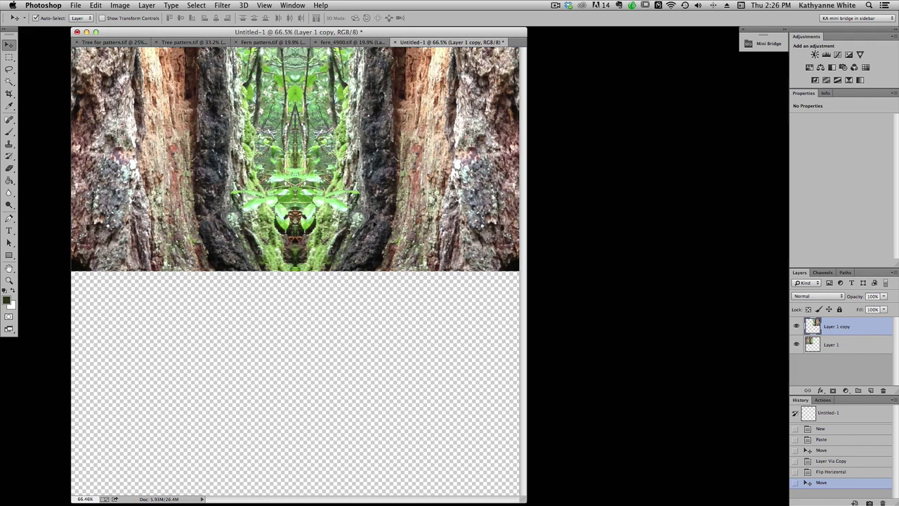
pyautogui.click(146, 5)
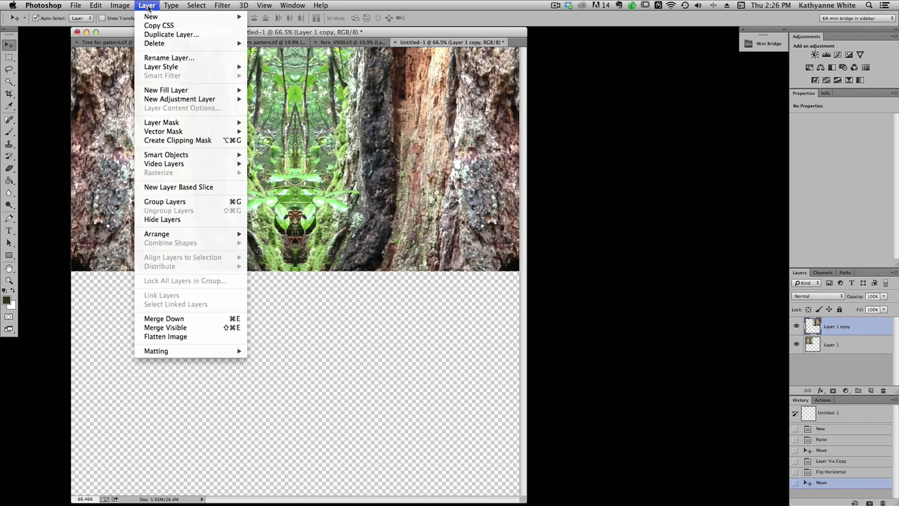
pyautogui.click(207, 328)
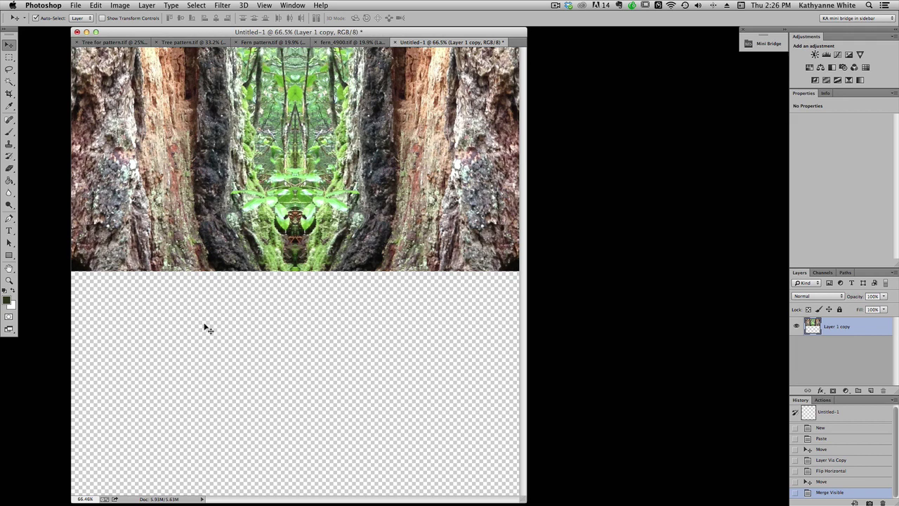
# Duplicate the top strip, flip it vertically into the bottom half, and merge into one tile.
pyautogui.press('super+j')
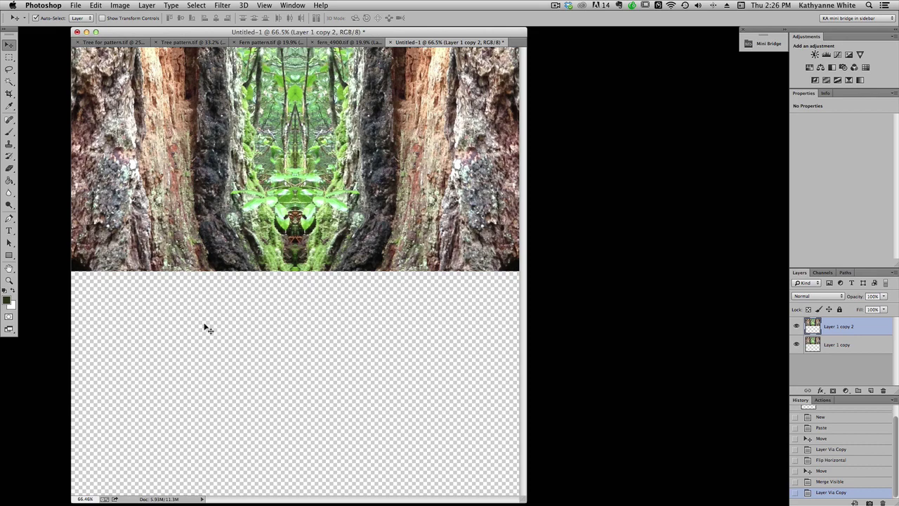
pyautogui.click(97, 6)
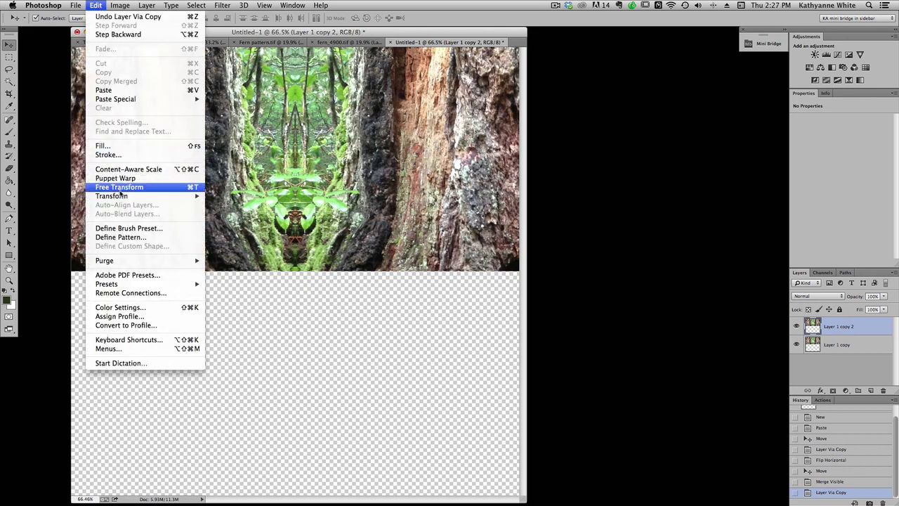
pyautogui.moveTo(121, 195)
pyautogui.click(258, 311)
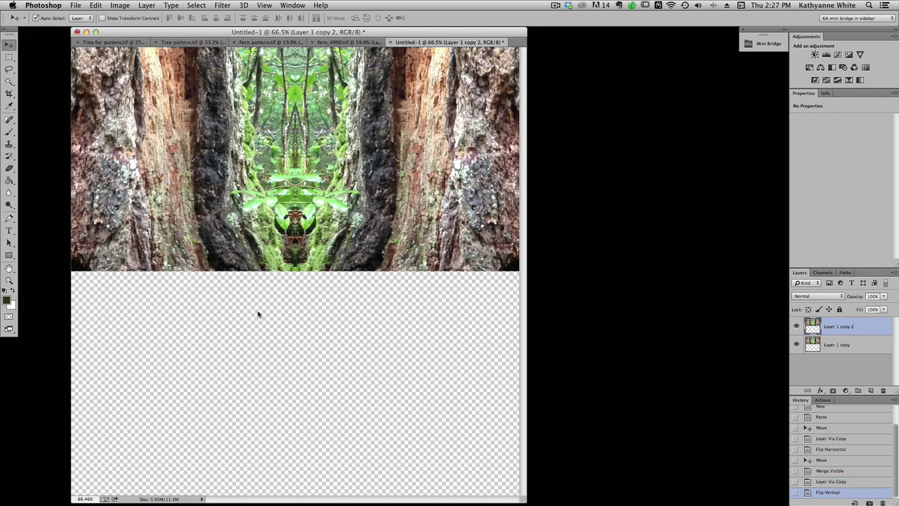
pyautogui.moveTo(365, 127); pyautogui.dragTo(368, 330)
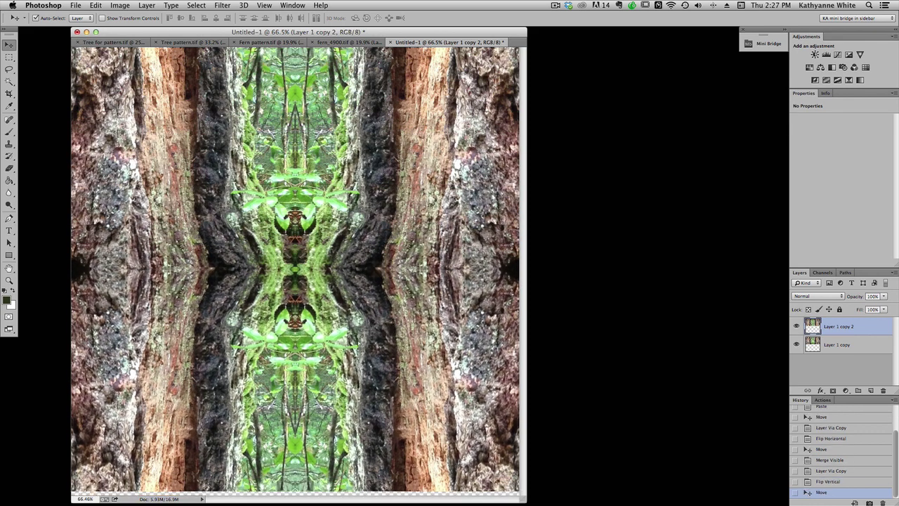
pyautogui.moveTo(423, 380); pyautogui.dragTo(420, 378)
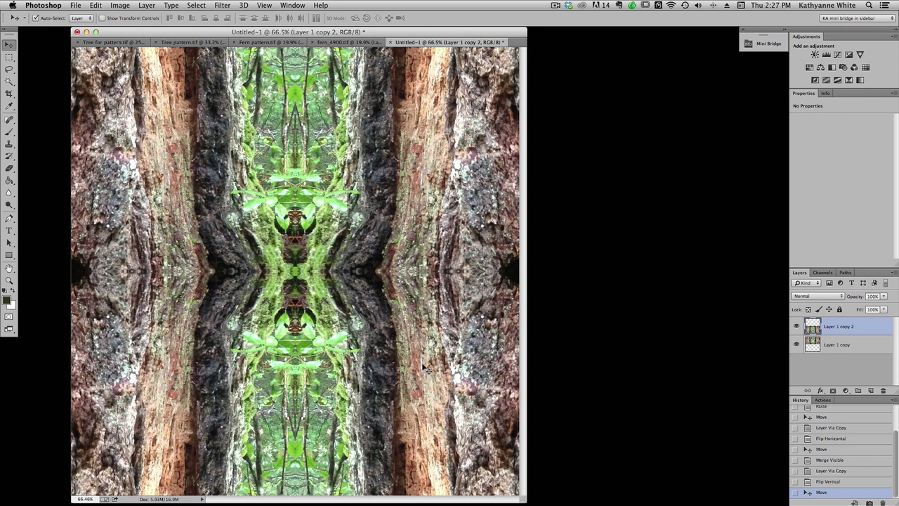
pyautogui.click(149, 7)
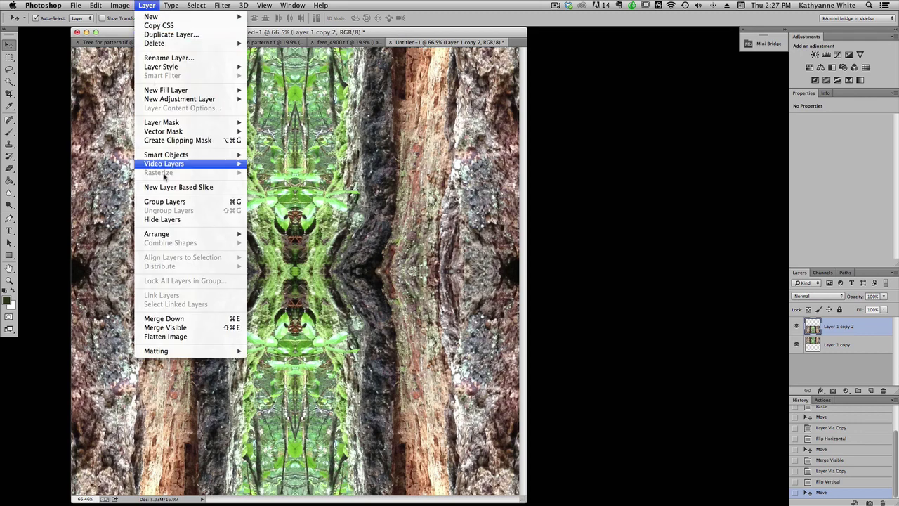
pyautogui.click(175, 328)
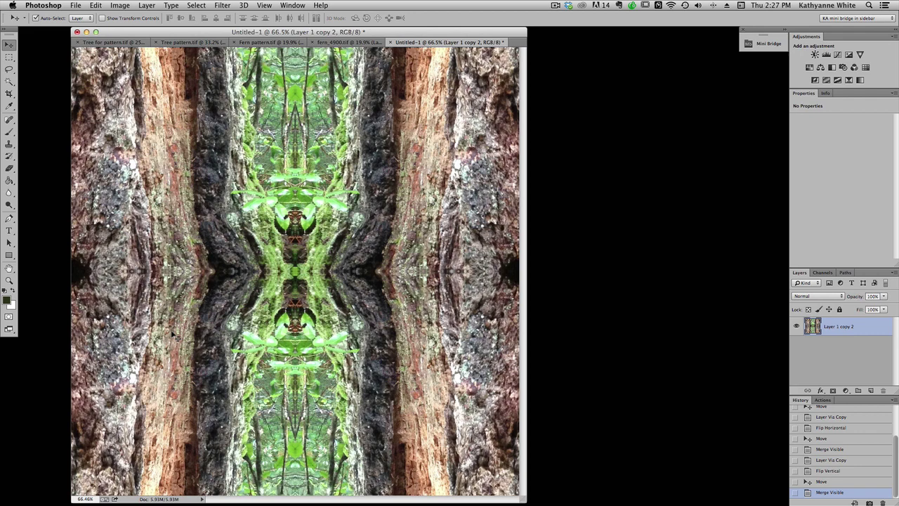
# Define the four-way bark tile as a new pattern named Pattern 40.
pyautogui.click(79, 6)
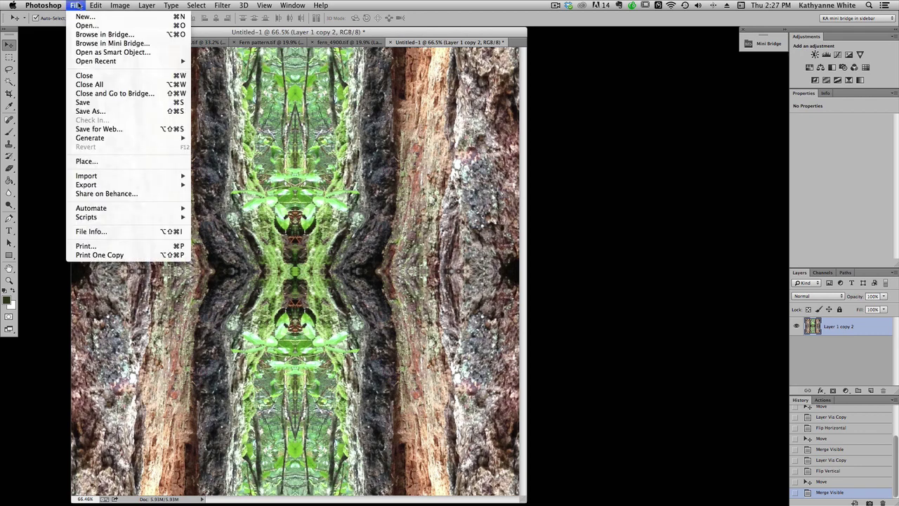
pyautogui.moveTo(96, 6)
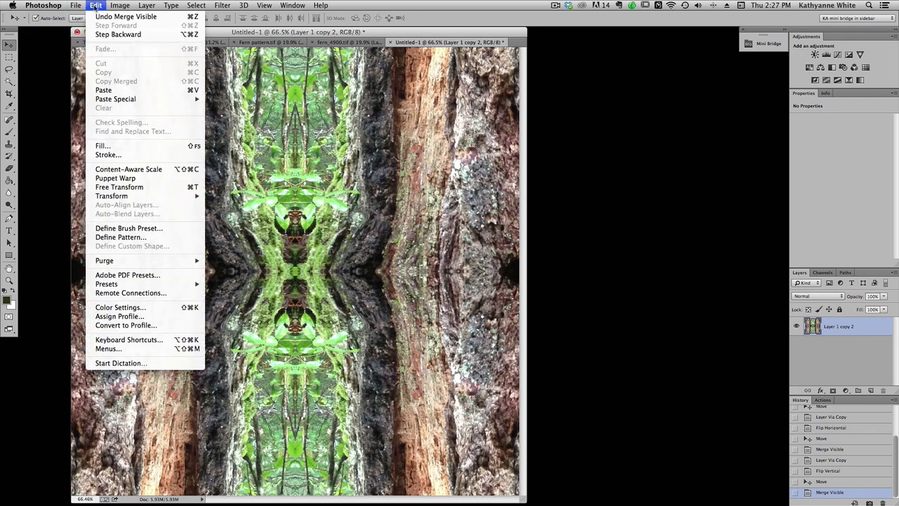
pyautogui.click(121, 237)
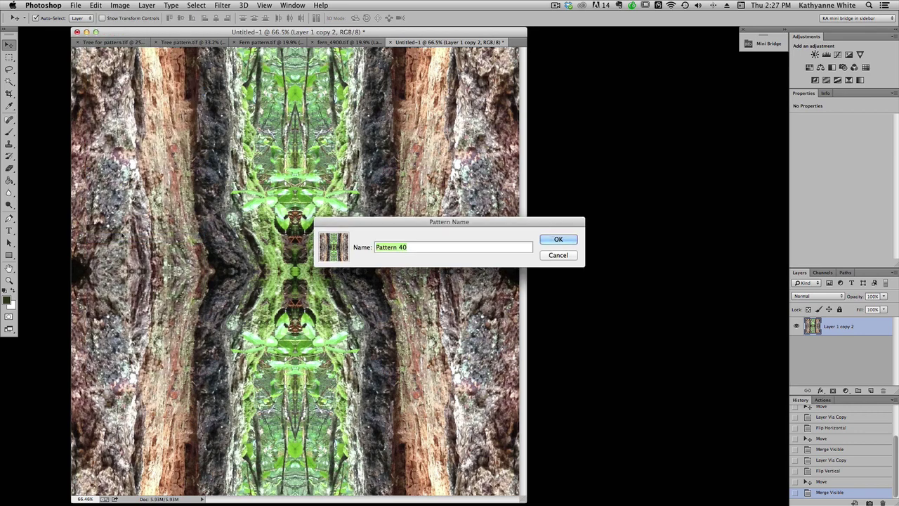
pyautogui.click(554, 239)
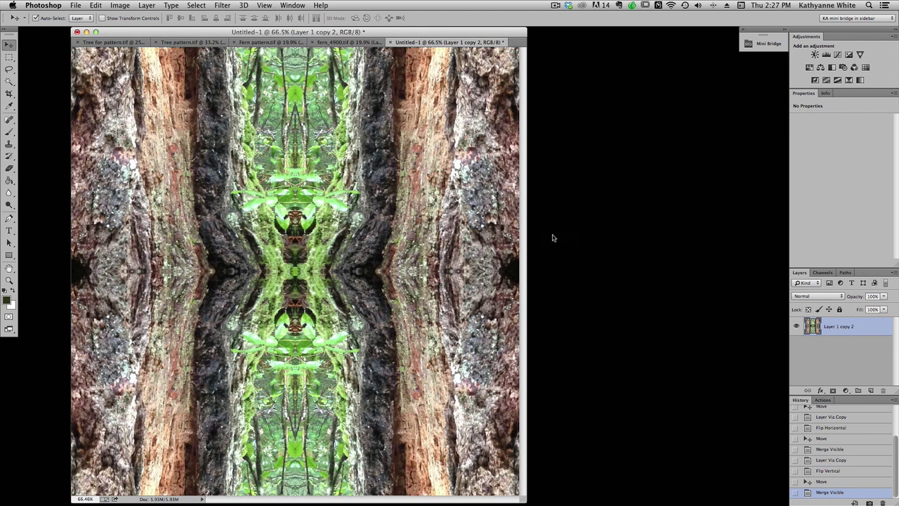